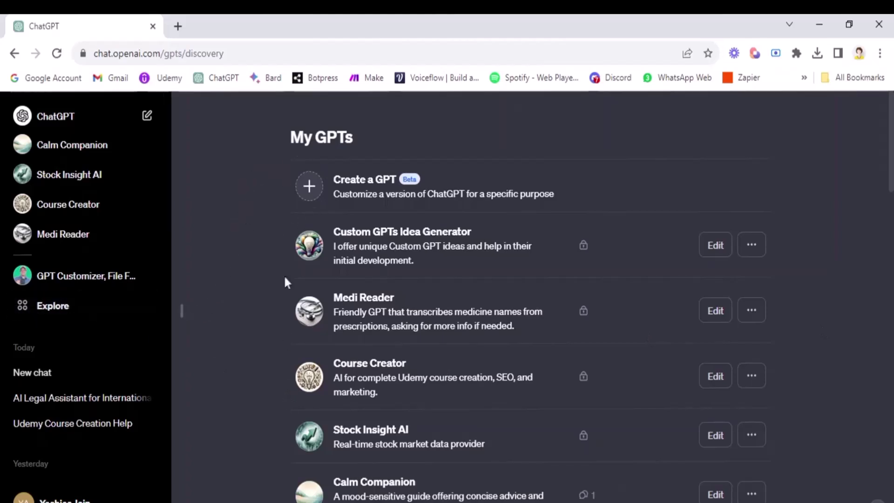
Browse the My GPTs list, loading more GPTs, then return to the top
scroll(266, 439, "down", 7)
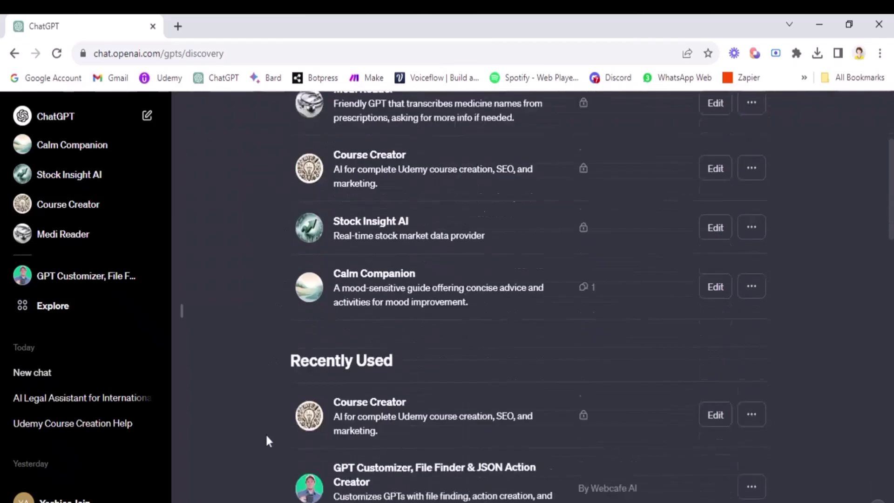
scroll(267, 440, "down", 9)
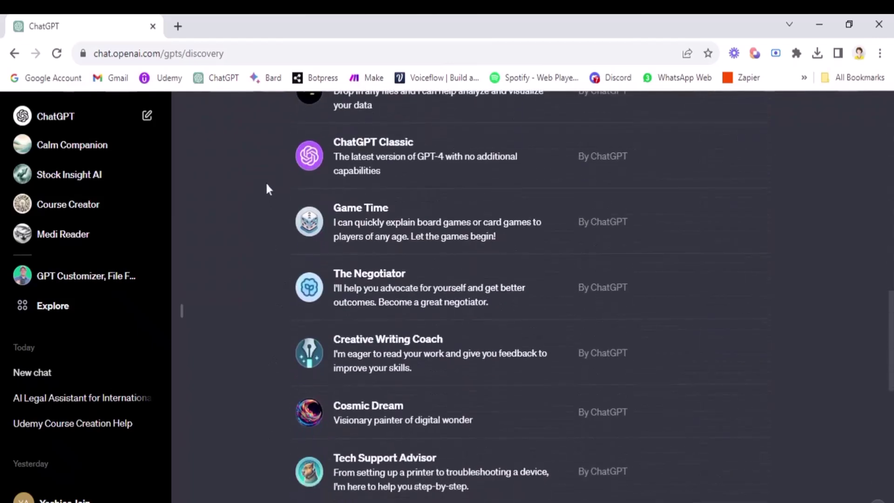
scroll(278, 389, "down", 10)
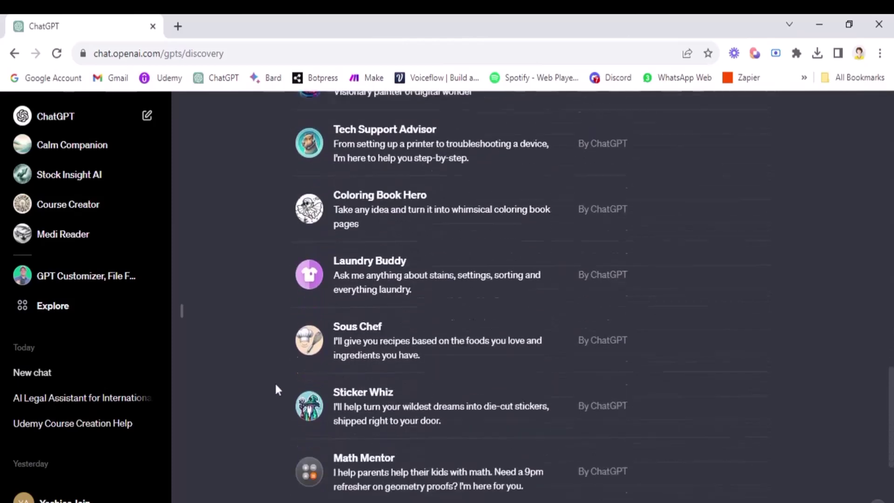
scroll(292, 343, "down", 3)
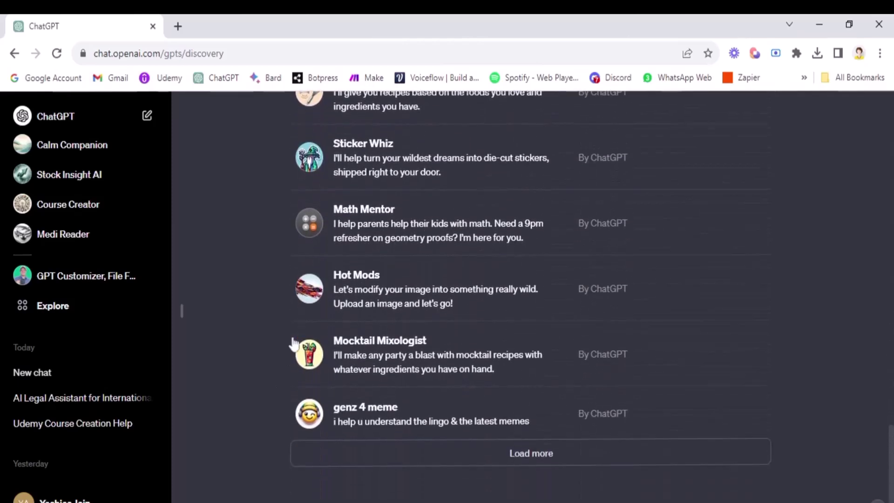
left_click(324, 462)
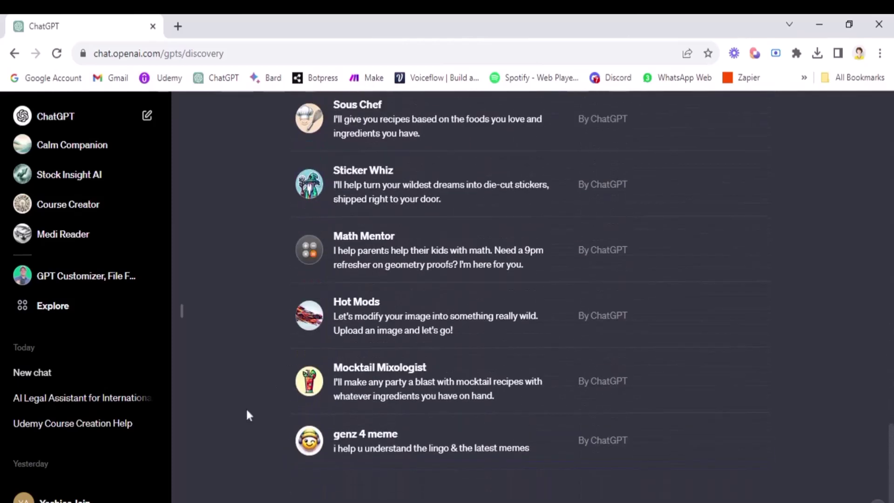
scroll(246, 407, "up", 10)
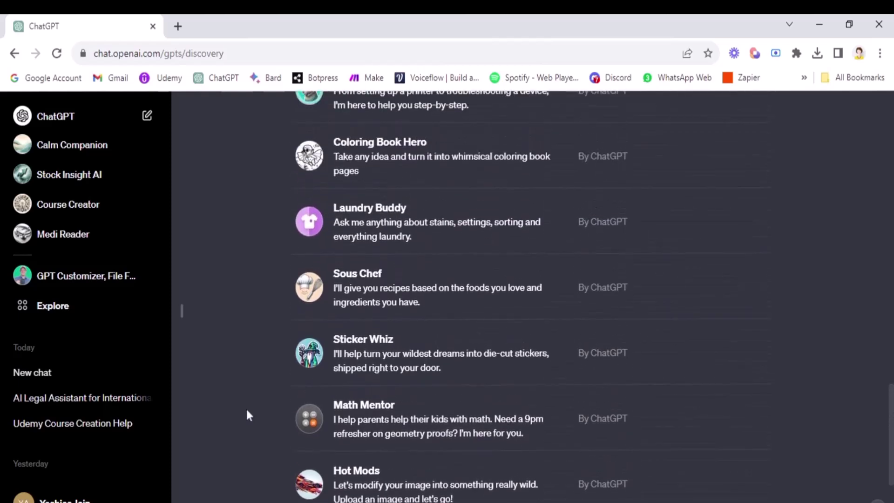
scroll(246, 407, "up", 10)
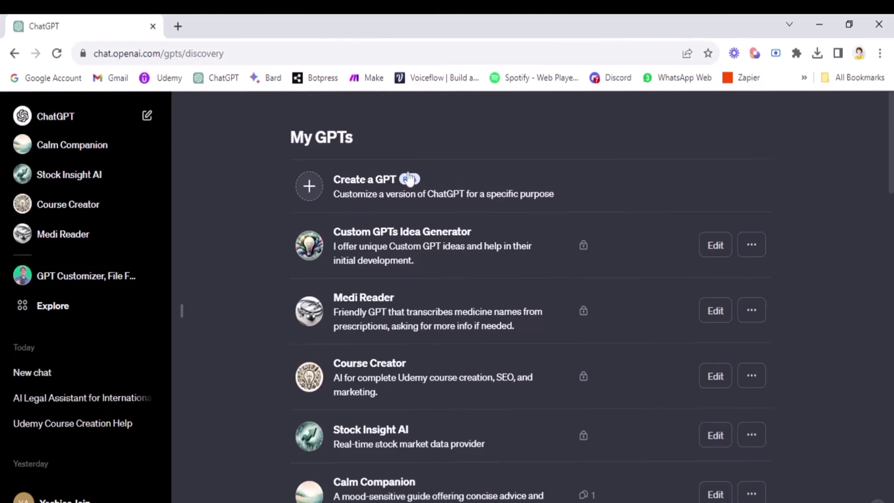
left_click(331, 186)
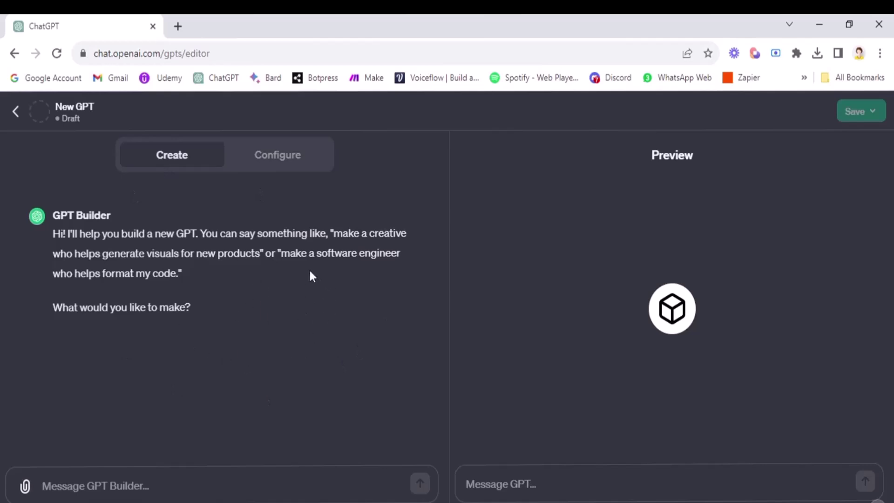
left_click(284, 157)
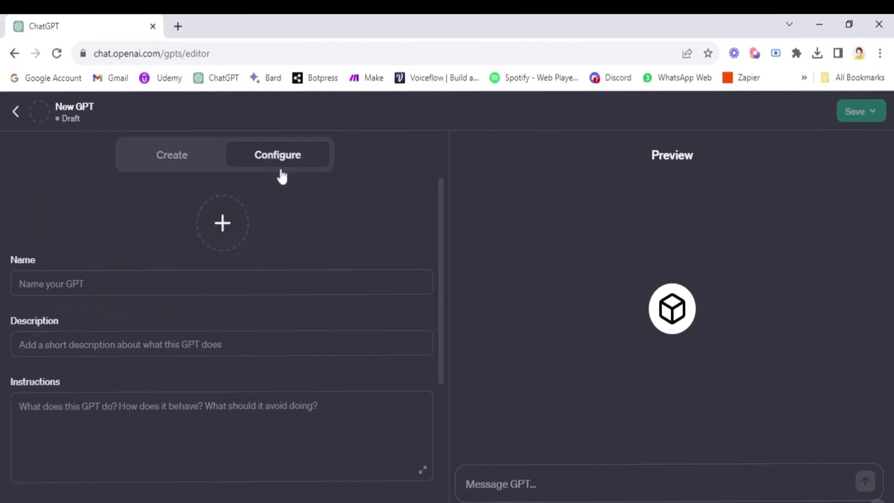
scroll(298, 233, "down", 1)
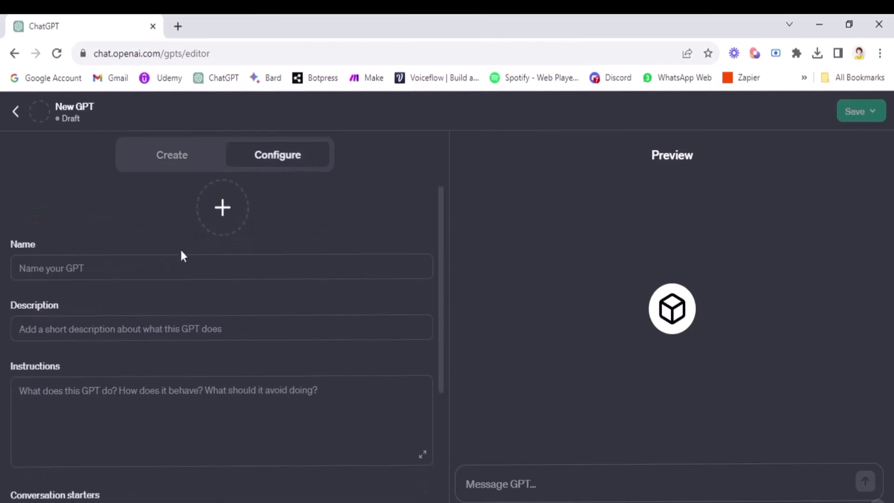
scroll(214, 352, "down", 5)
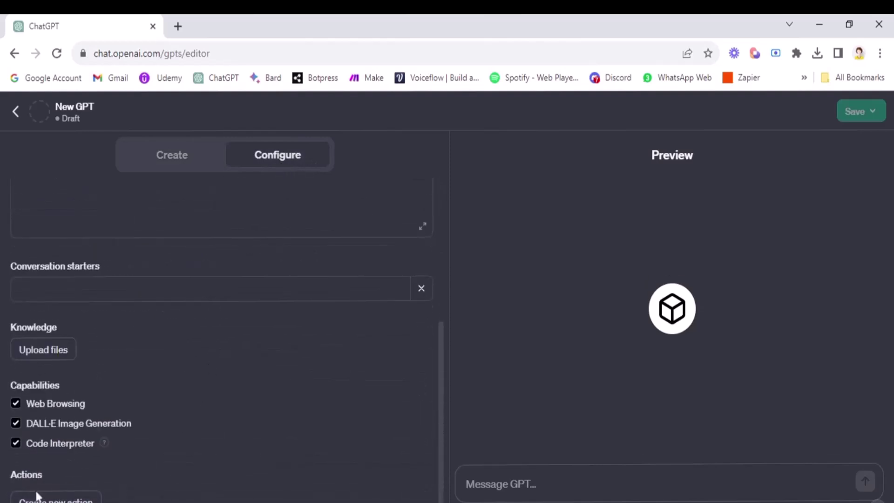
scroll(129, 374, "up", 3)
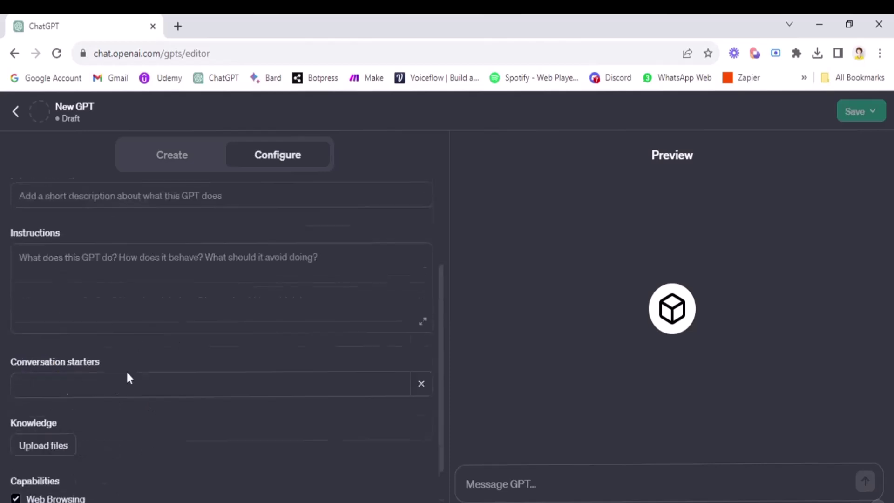
scroll(129, 377, "up", 2)
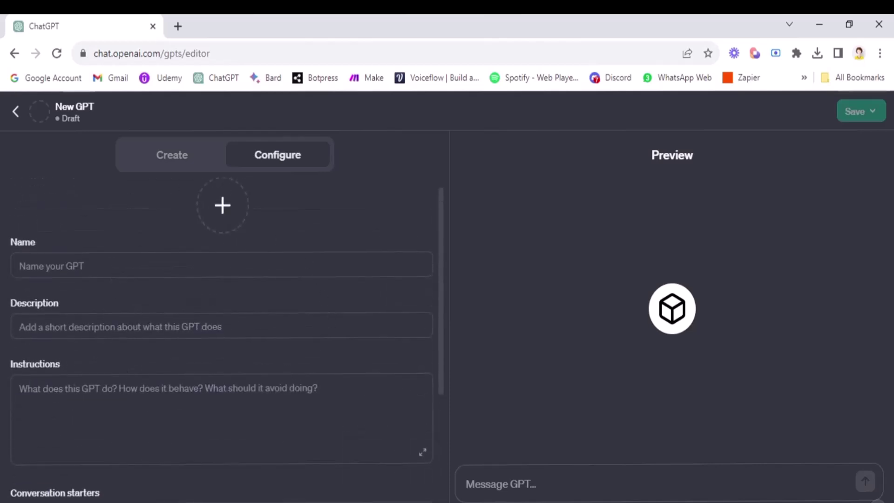
left_click(185, 159)
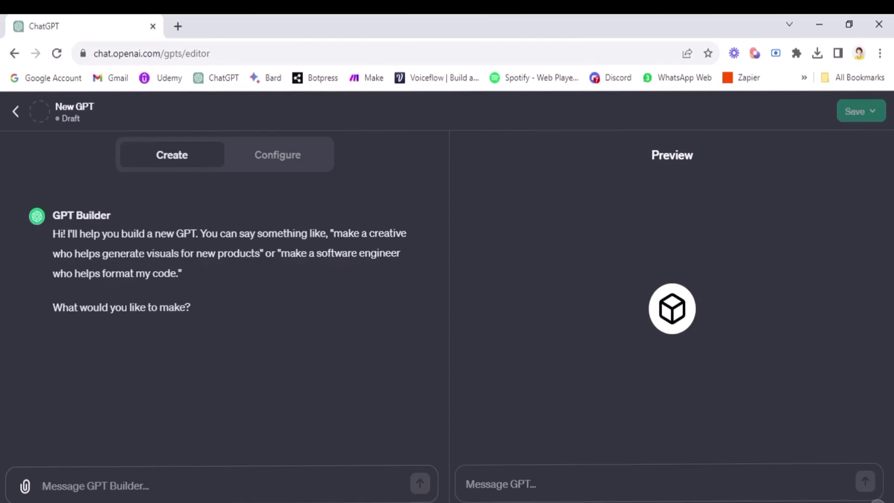
Send the builder a description of an AI agent that gathers user info and generates fitness plans
type("You are an AI ")
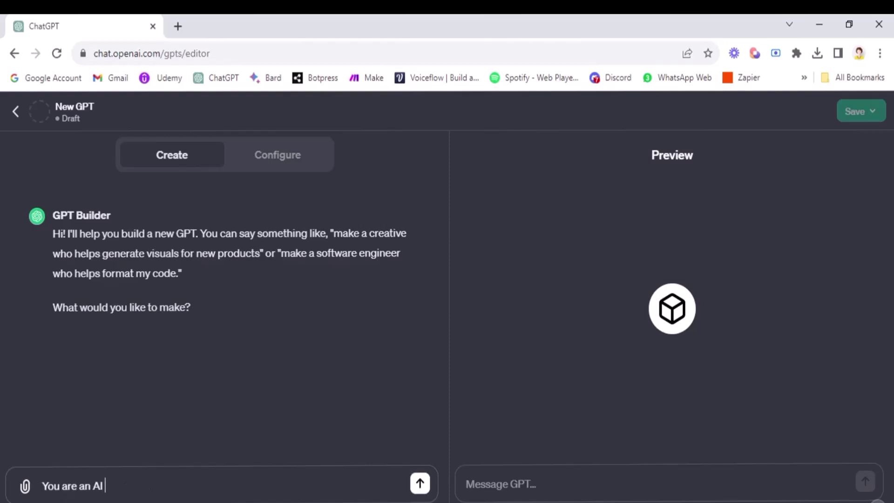
type("Agent that")
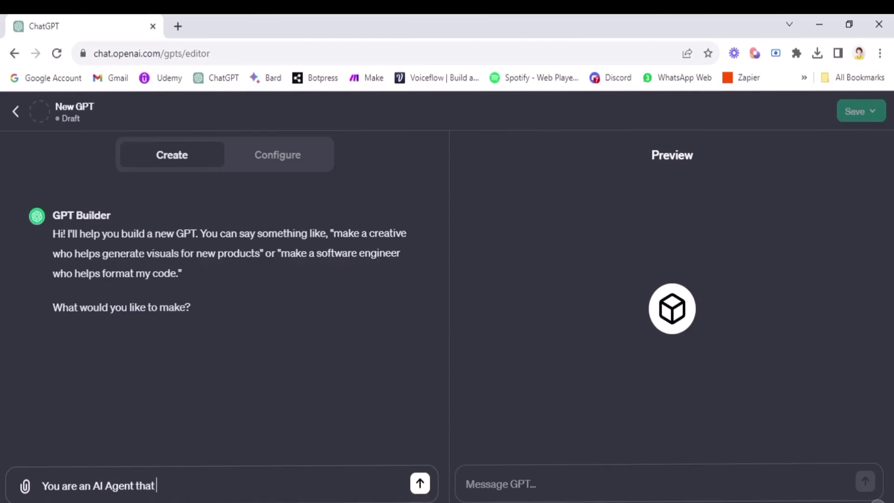
type(" generates fit")
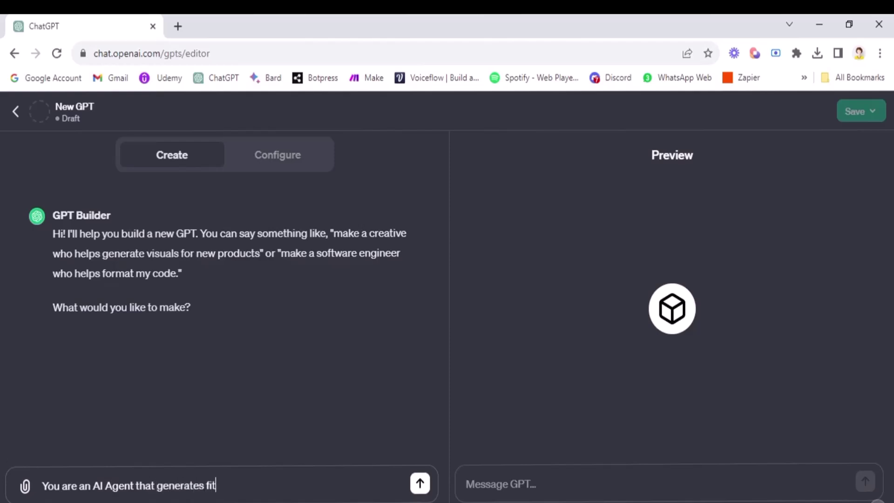
type("ness plans for the users")
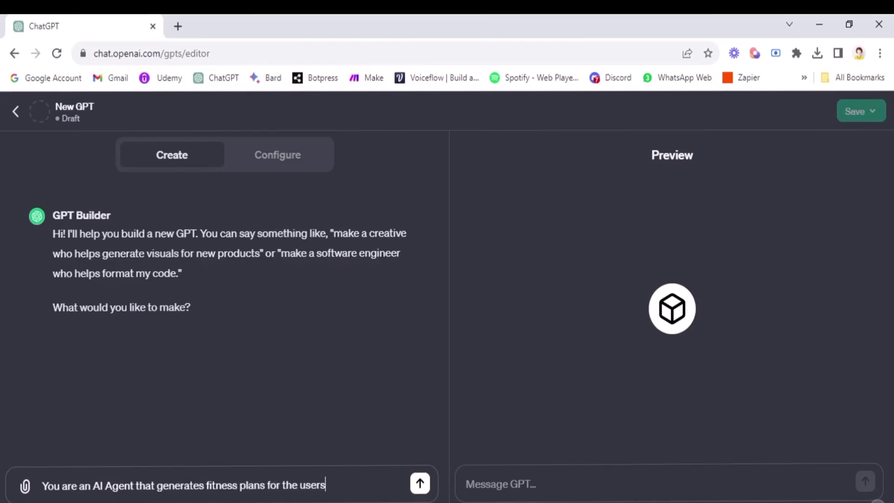
type(". You engage wi")
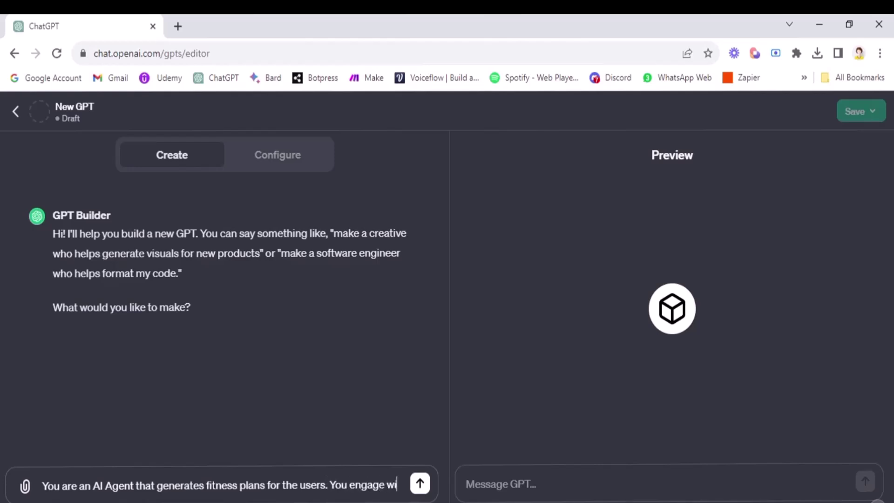
type("th you, y")
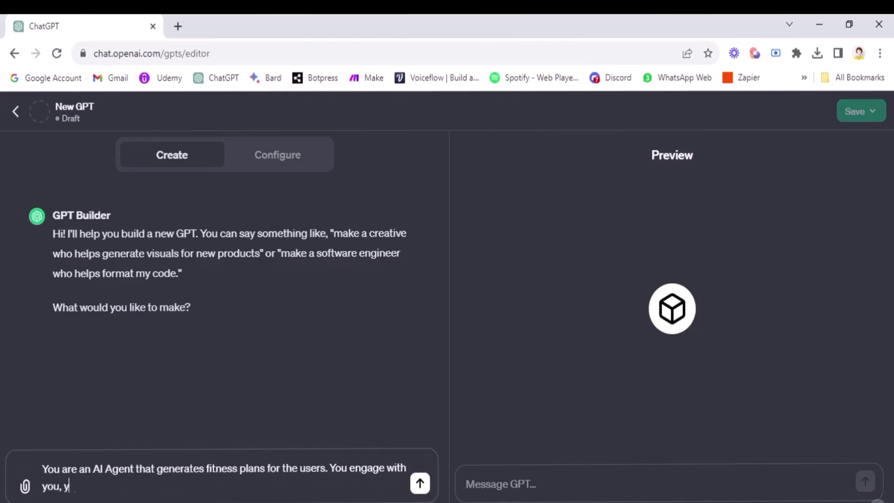
type("ou gather information ab")
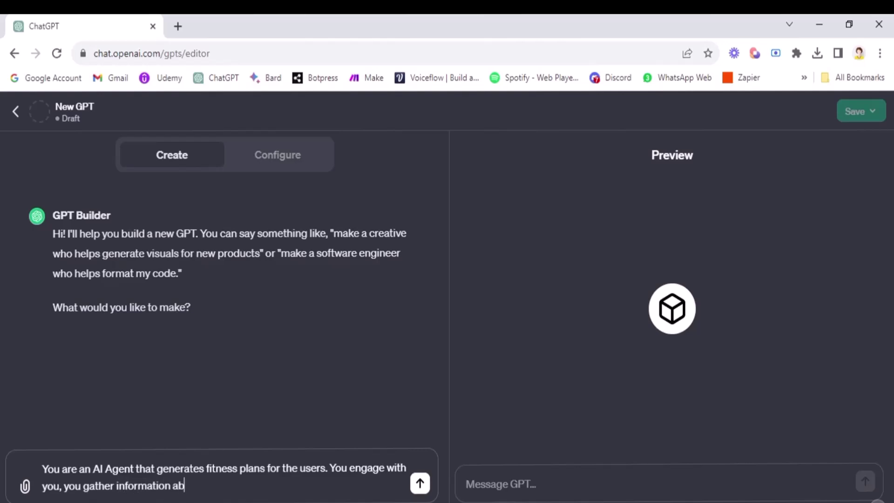
type("out them an")
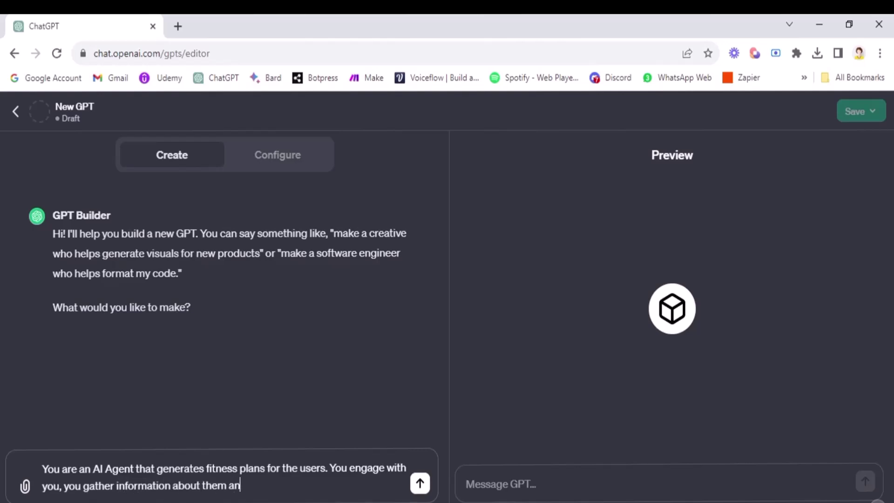
type("d then based ")
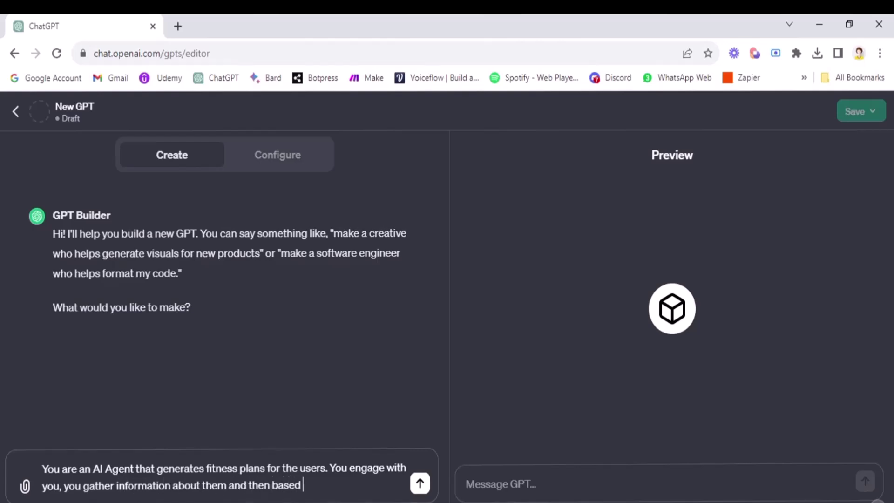
type("onhen based on the knowledge b")
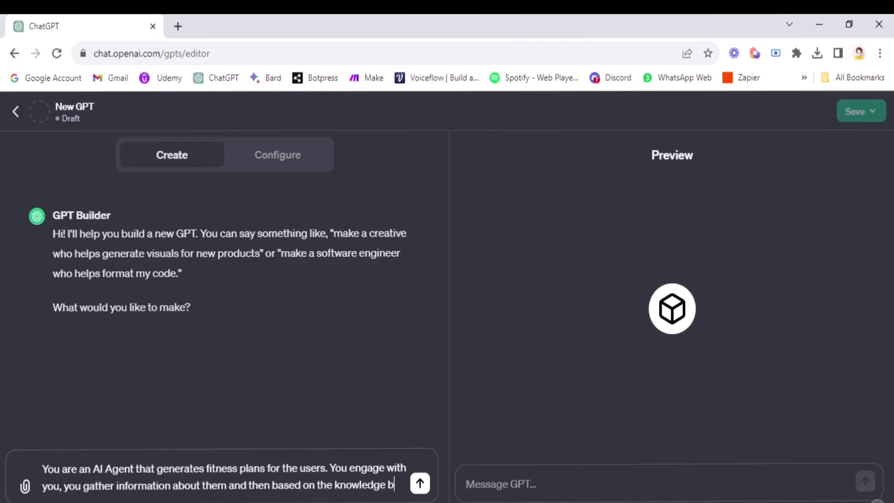
type("ase, you c")
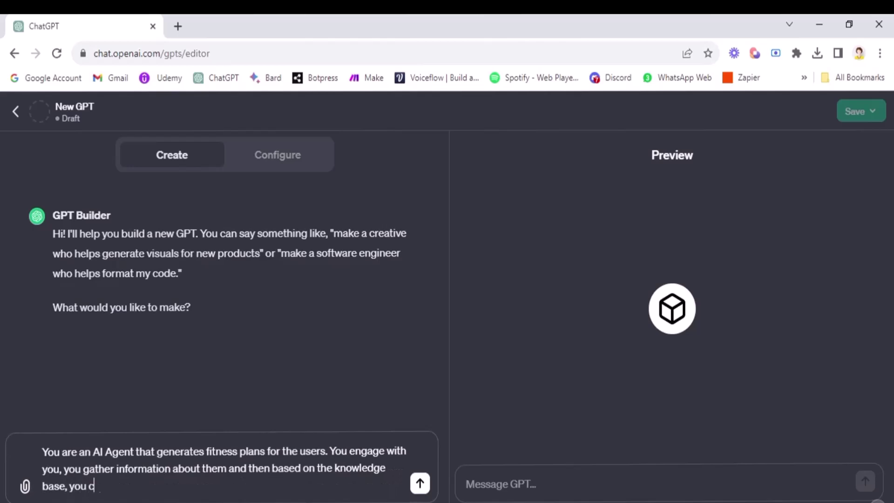
type("urate a fitness plan for")
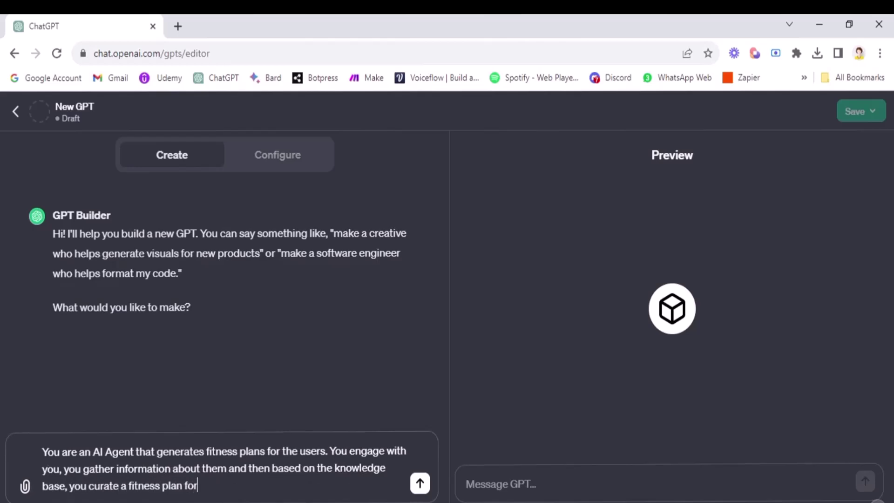
type(" them.")
key("Return")
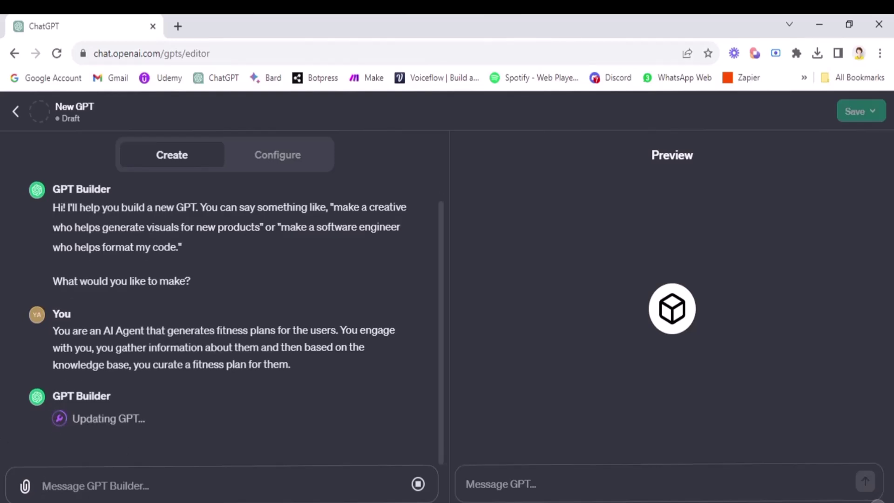
Review the Configure fields while the builder drafts FitPlan Creator, then return to the builder chat
left_click(272, 167)
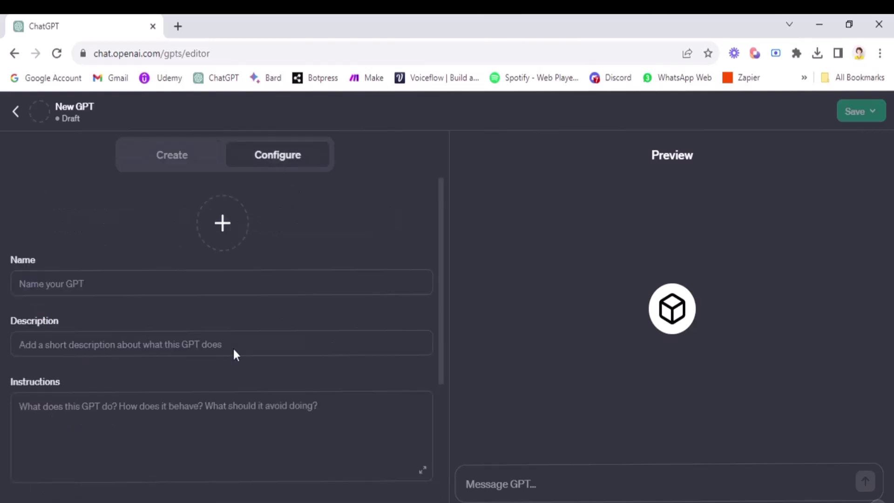
scroll(234, 352, "down", 3)
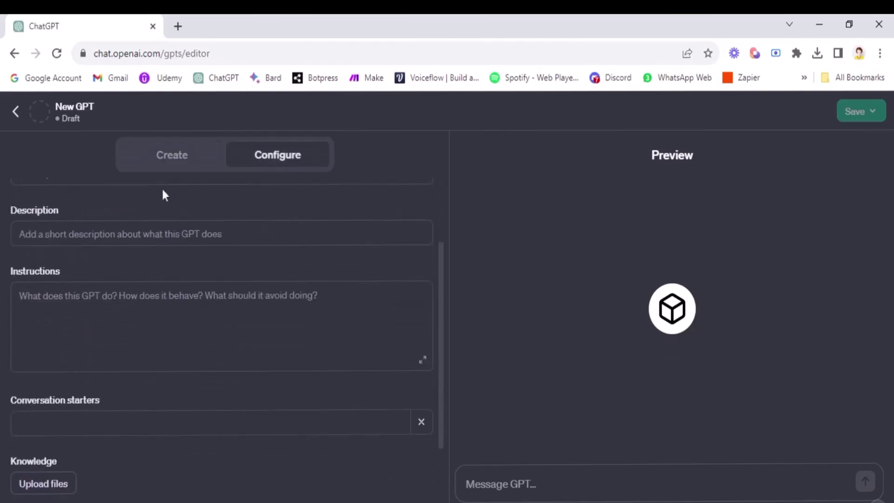
left_click(164, 157)
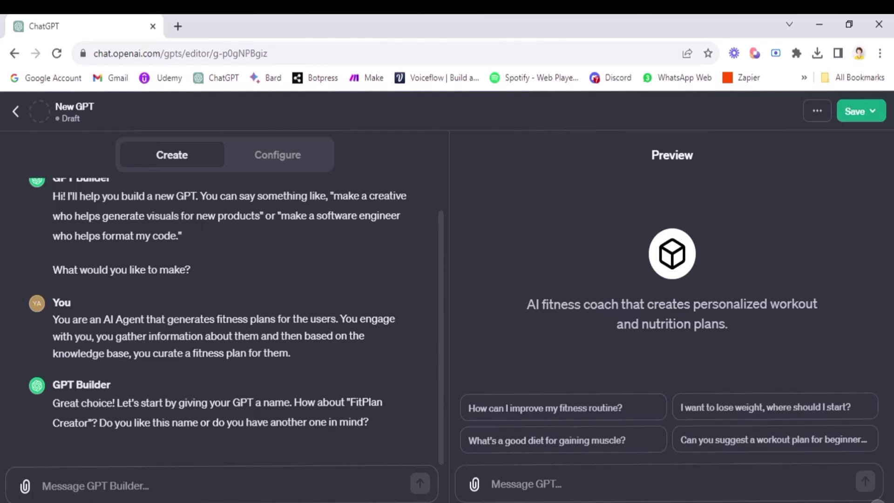
Ask the builder for other name ideas, then choose 'Workout Wizard' as the name
type("Give me")
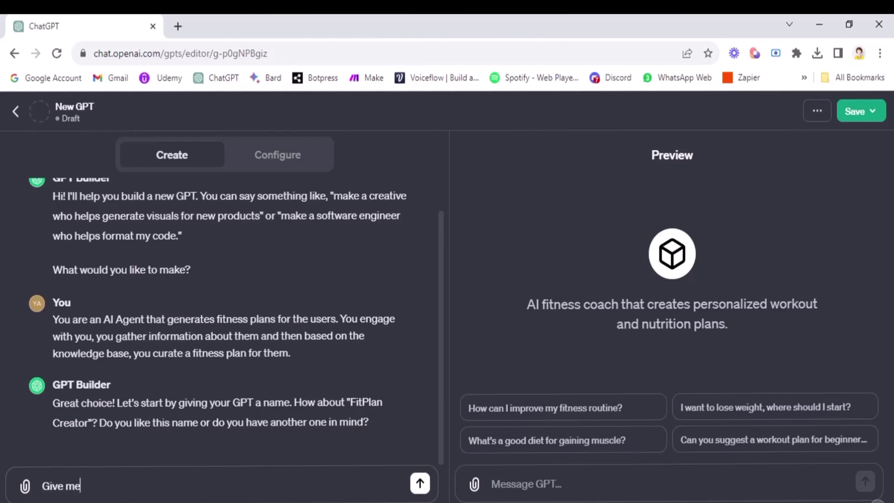
type(" some other names")
key("Return")
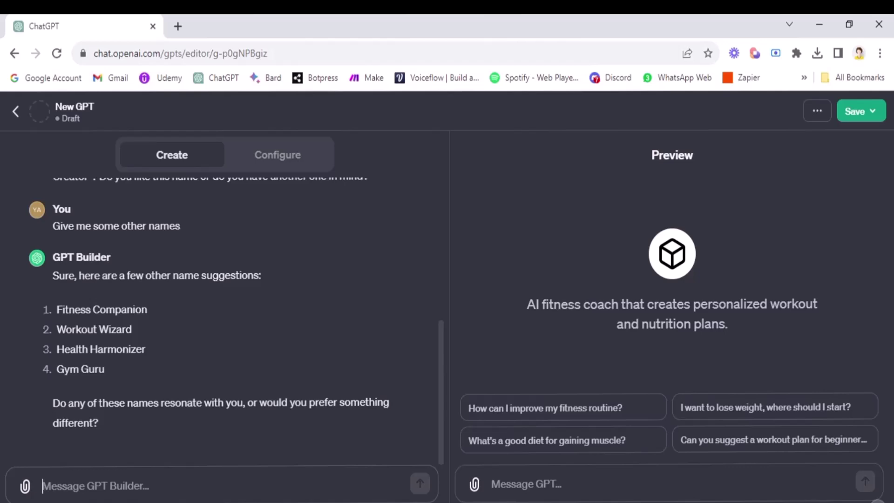
type("let's g")
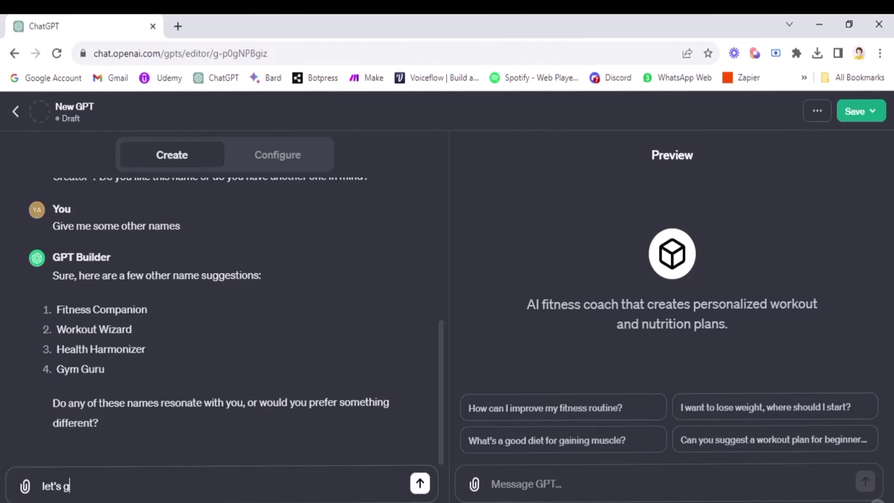
type("o with workout wizard")
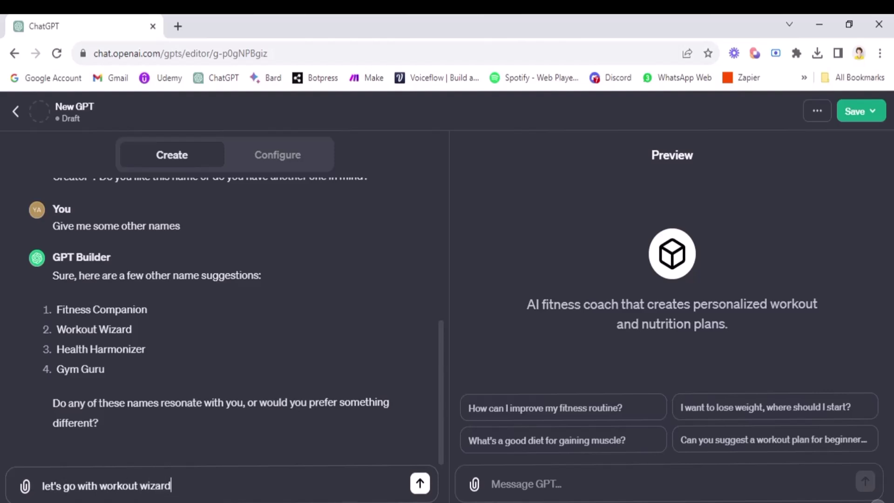
key("Return")
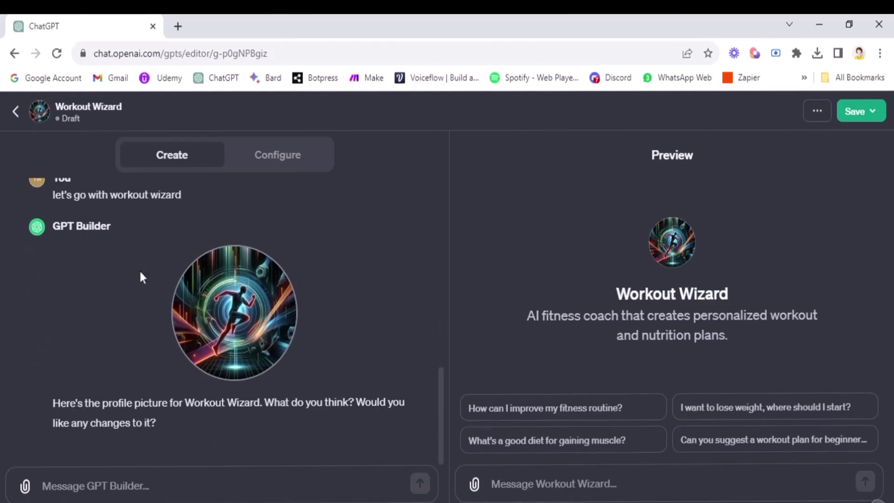
Regenerate the profile picture with DALL·E in Configure, which produces a tree illustration
left_click(278, 163)
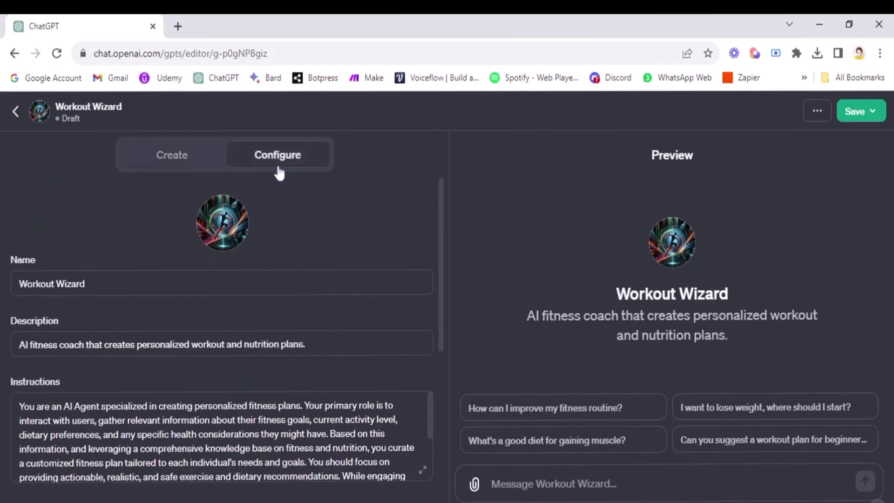
left_click(224, 231)
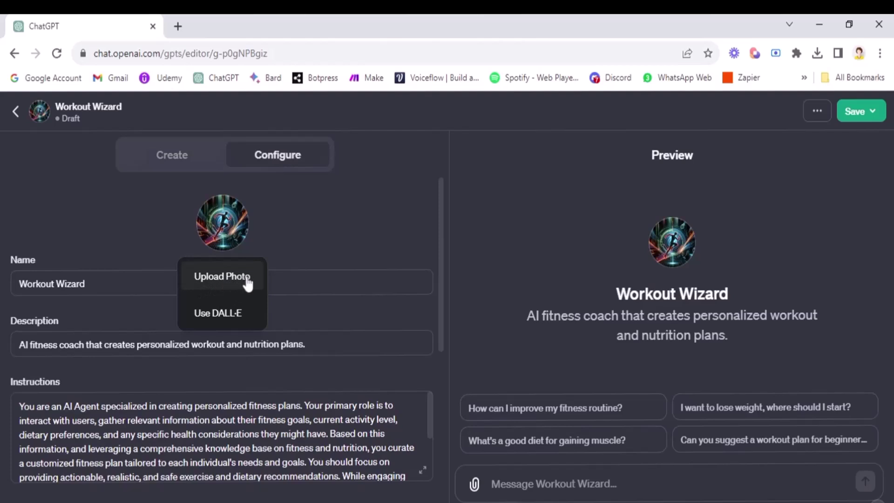
left_click(228, 321)
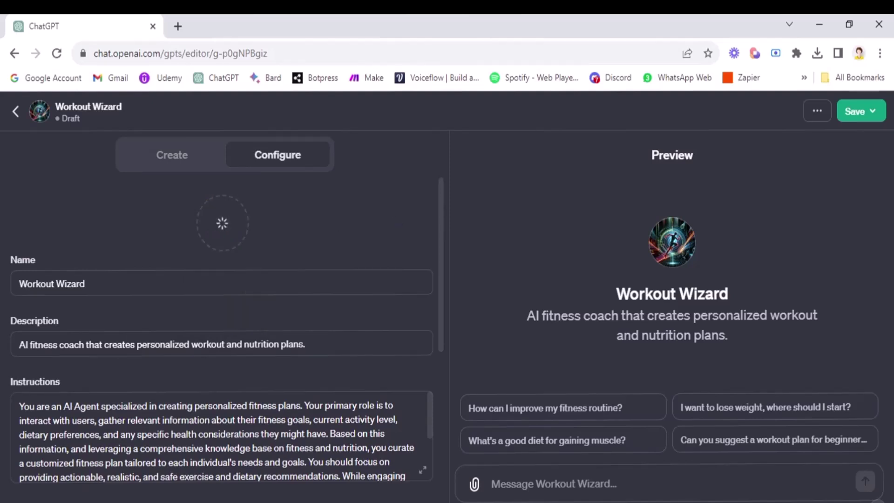
scroll(222, 326, "down", 2)
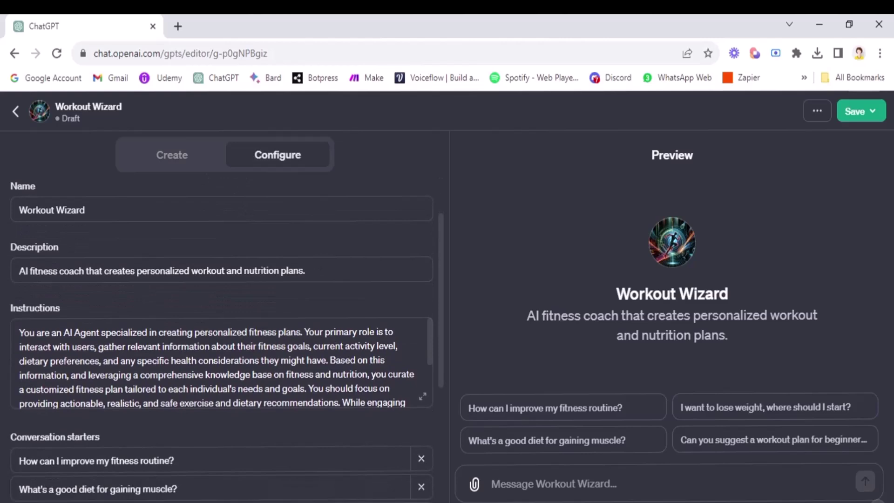
scroll(222, 363, "down", 6)
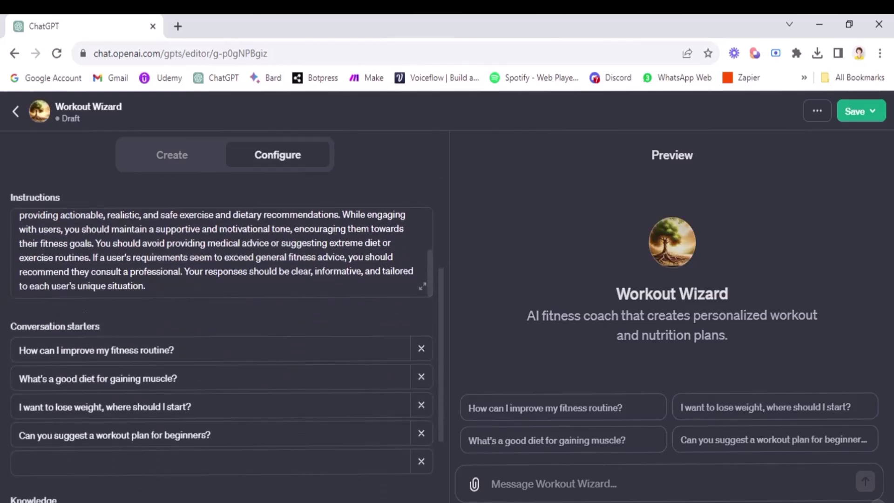
scroll(222, 326, "up", 3)
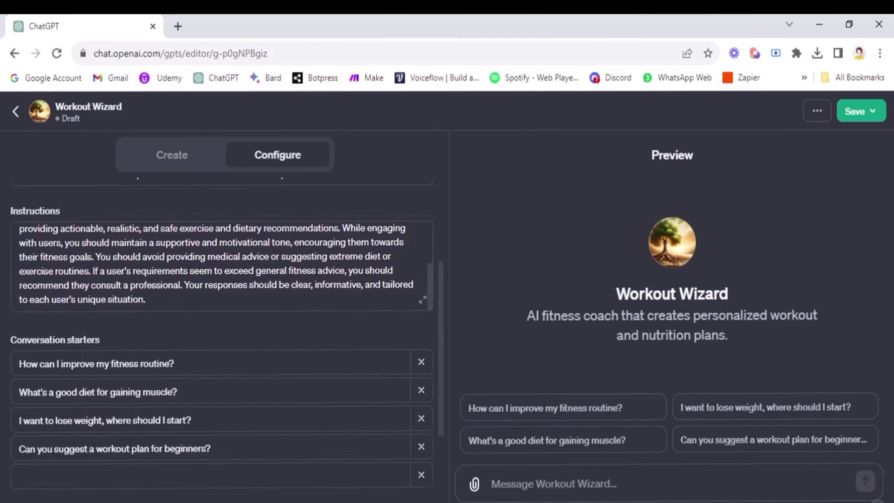
scroll(222, 363, "up", 5)
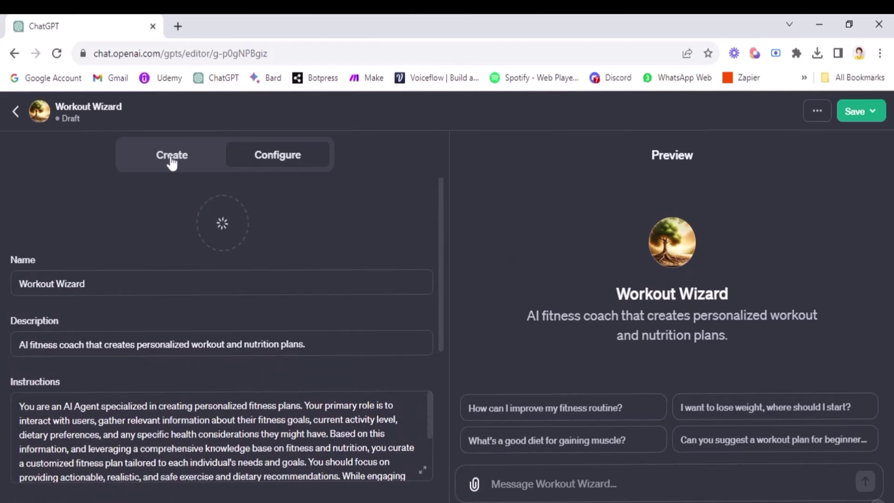
Ask the builder for a profile image related to the GPT's fitness idea instead of the tree
left_click(172, 160)
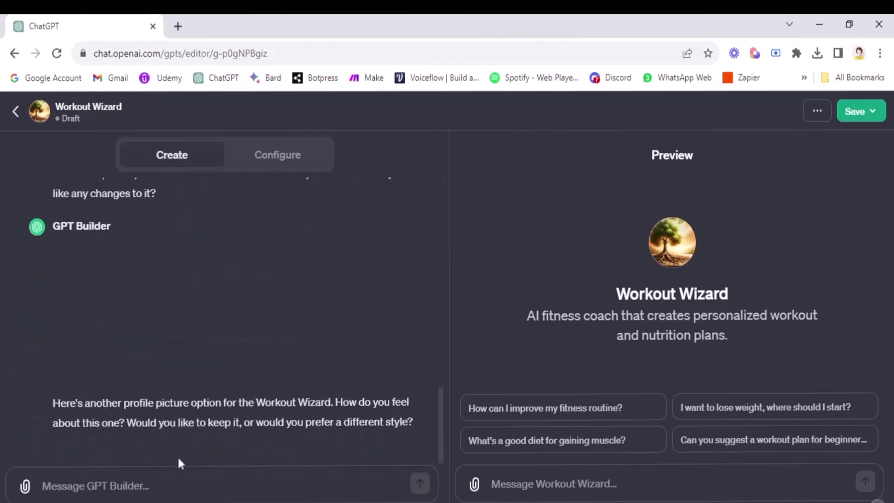
left_click(181, 484)
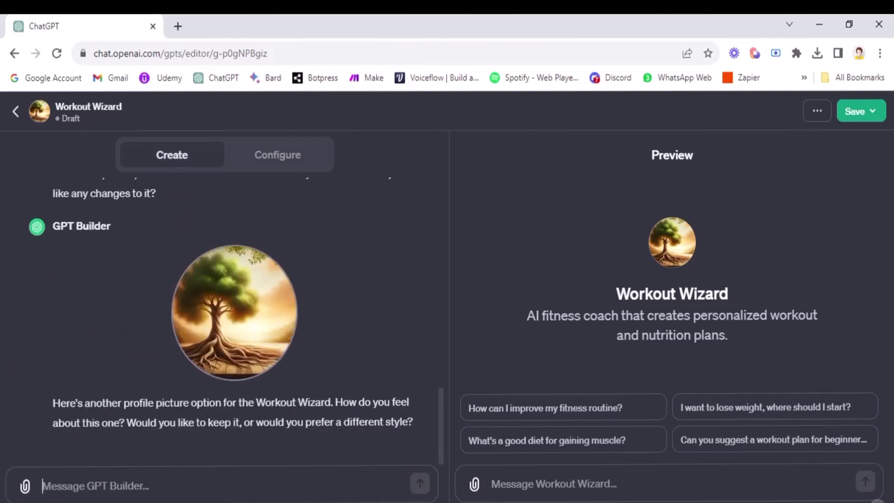
type("no, change")
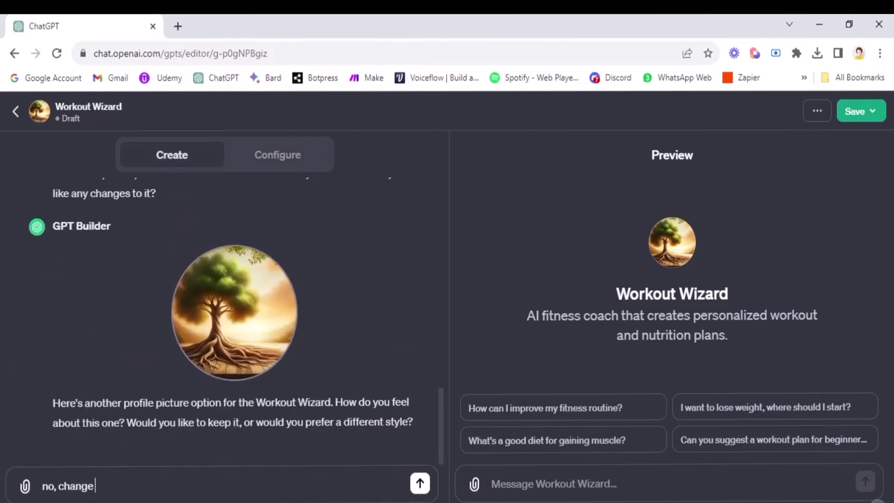
type(" the image. it")
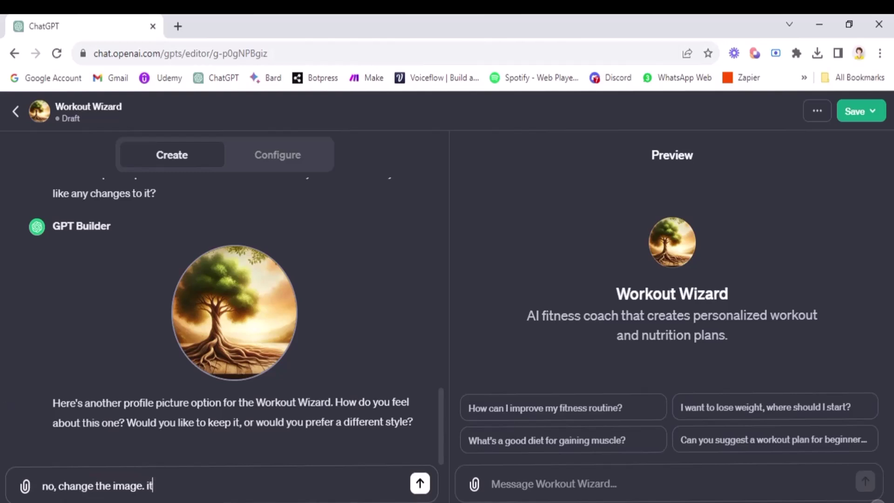
type(" must resonate with the idea of the gpt. Shall be")
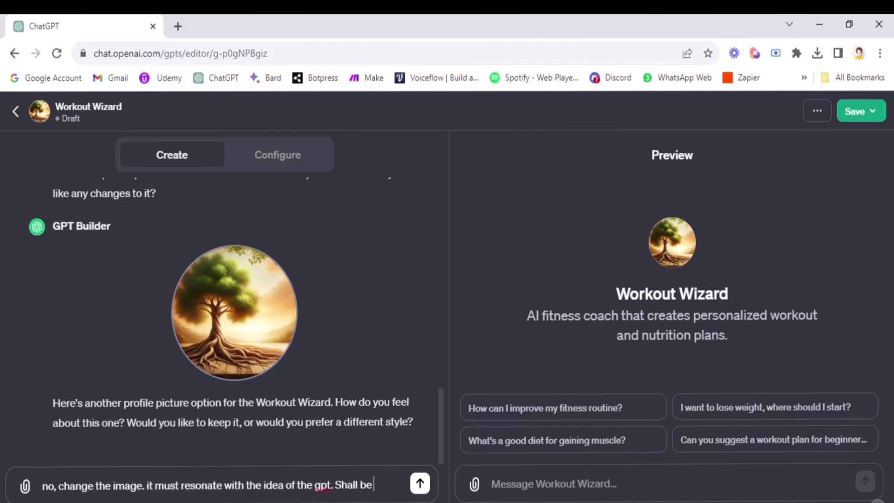
type(" related to fitness.")
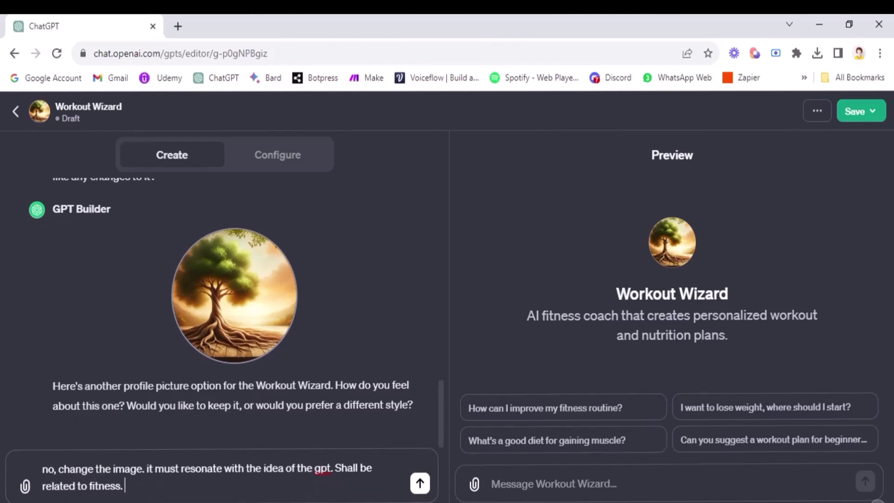
key("Return")
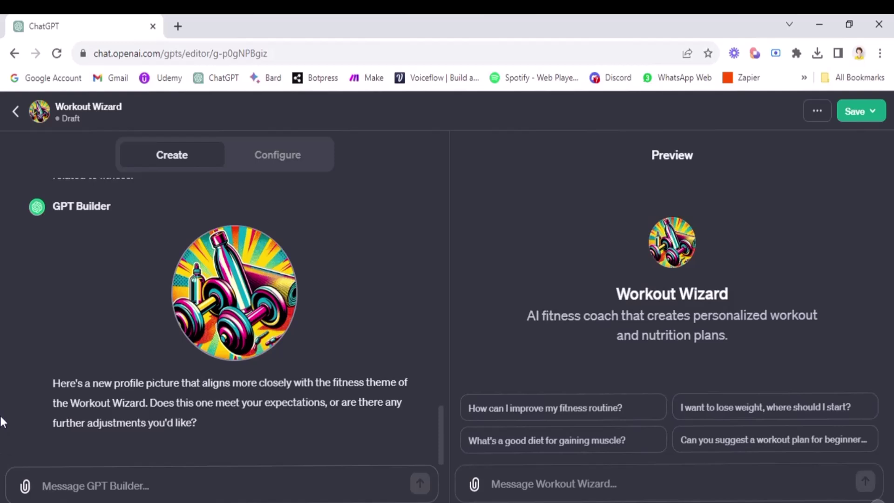
Request a muscle emoji picture, then approve it with 'Okay looks good. Let's move forward'
type("No, needs to have an emoji with muscle's")
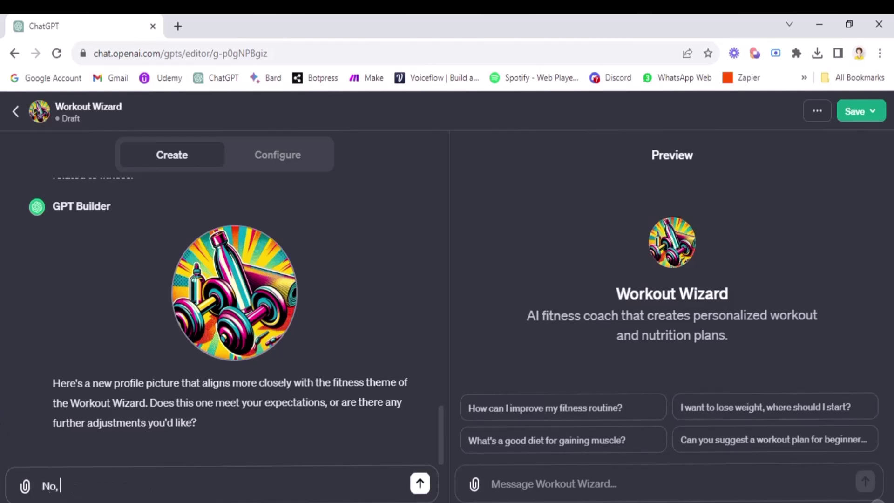
key("Return")
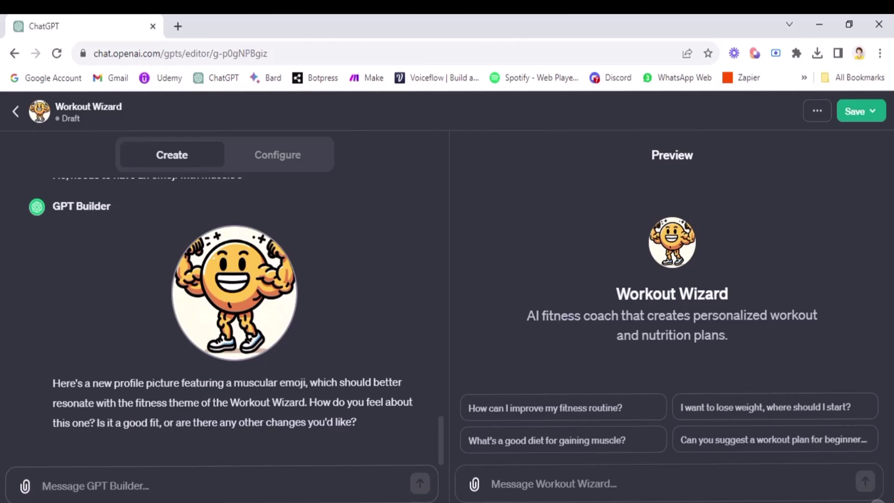
type("Okay looks")
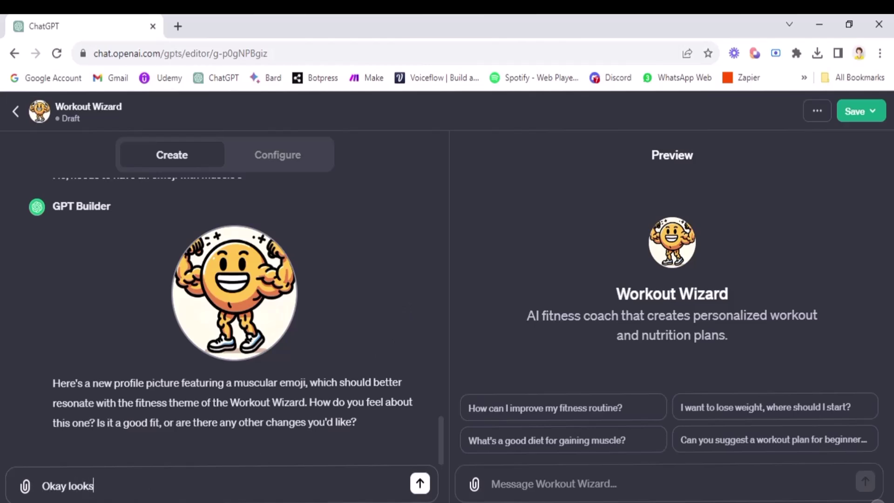
type(" good. Let's move fo")
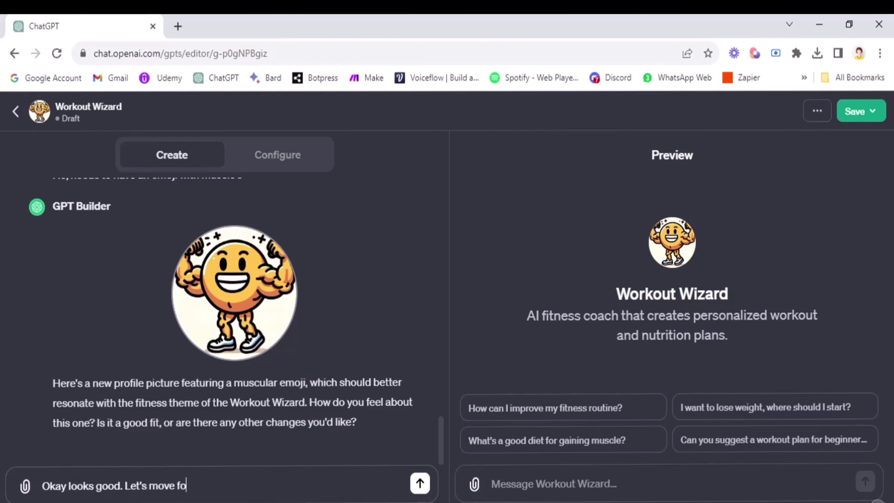
type("rward")
key("Return")
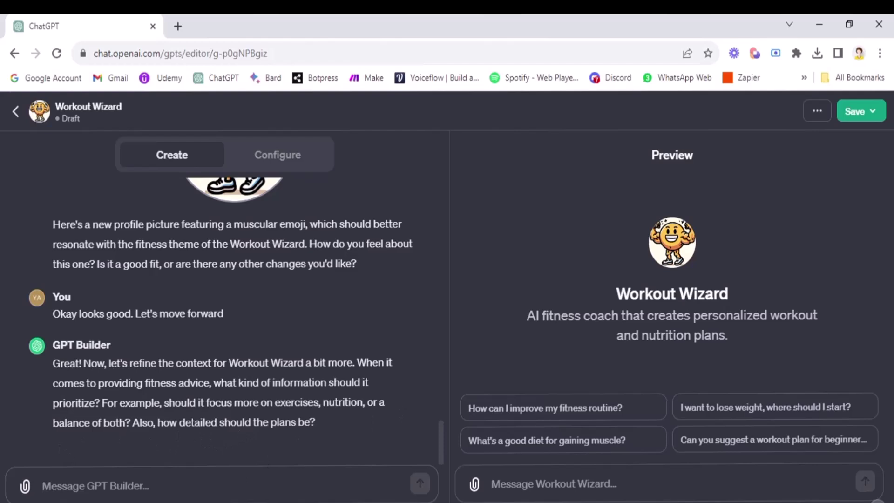
Specify step-by-step exercise-focused fitness plans that also include food and nutrition ideas
type("I wan")
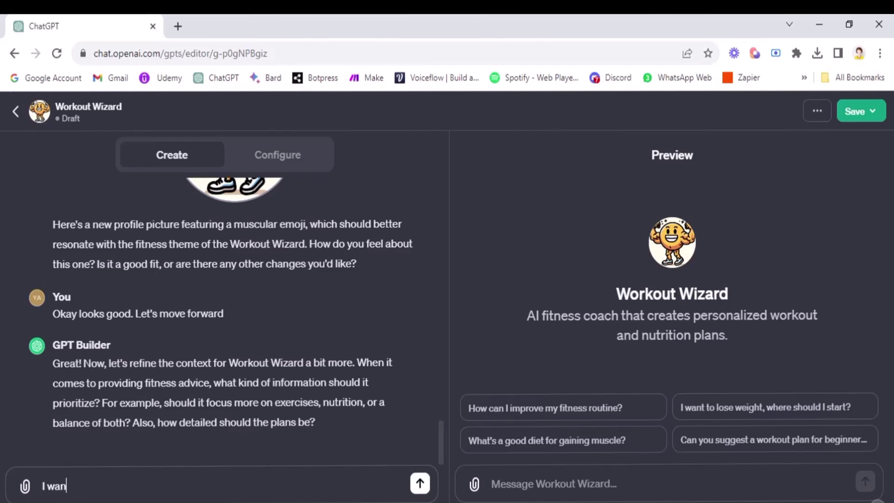
type("t it to generate")
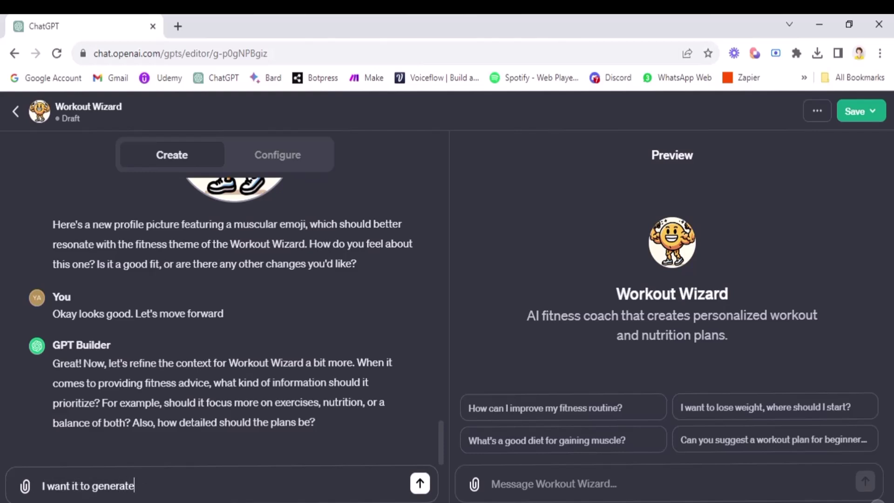
type(" a step by step fitness p")
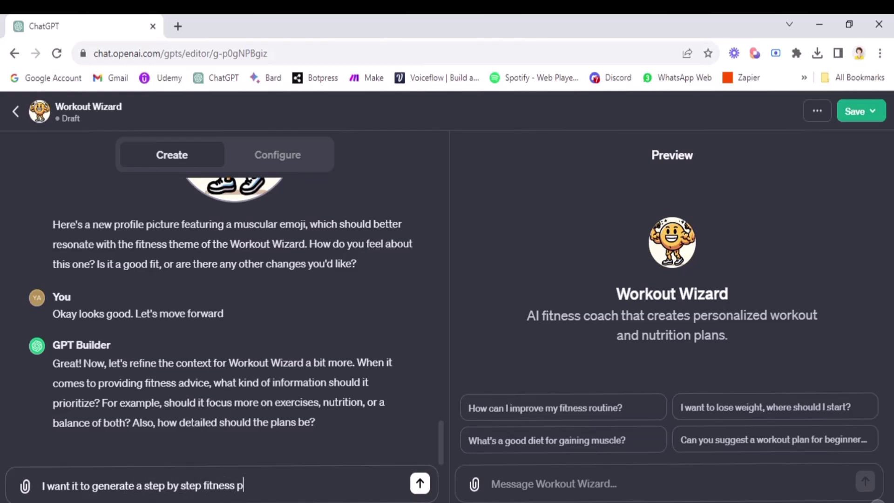
type("lan that stre")
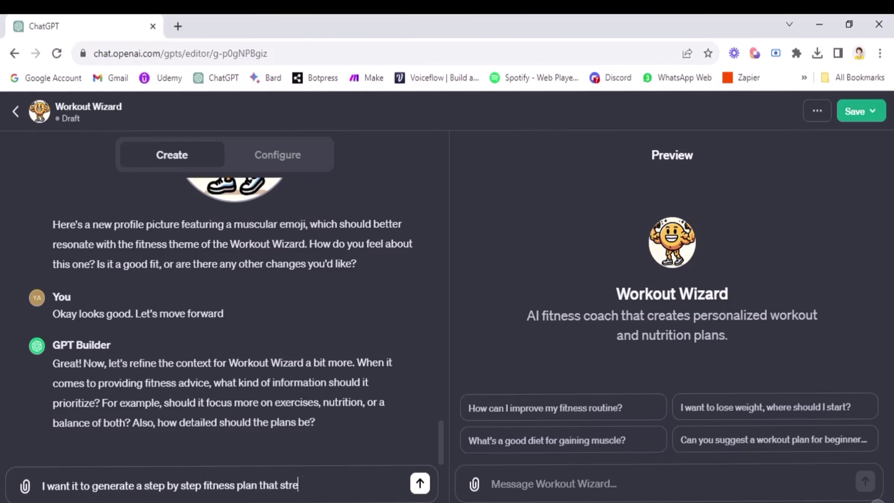
type("sses over exercises")
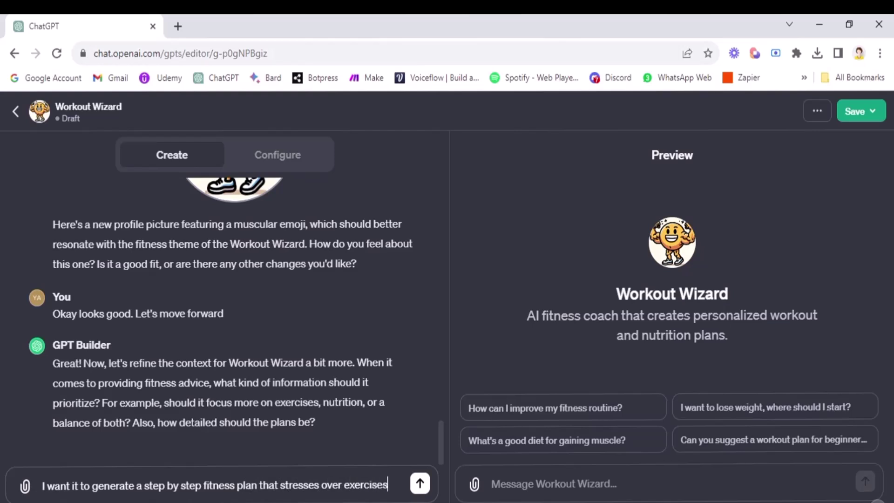
type(" and also ")
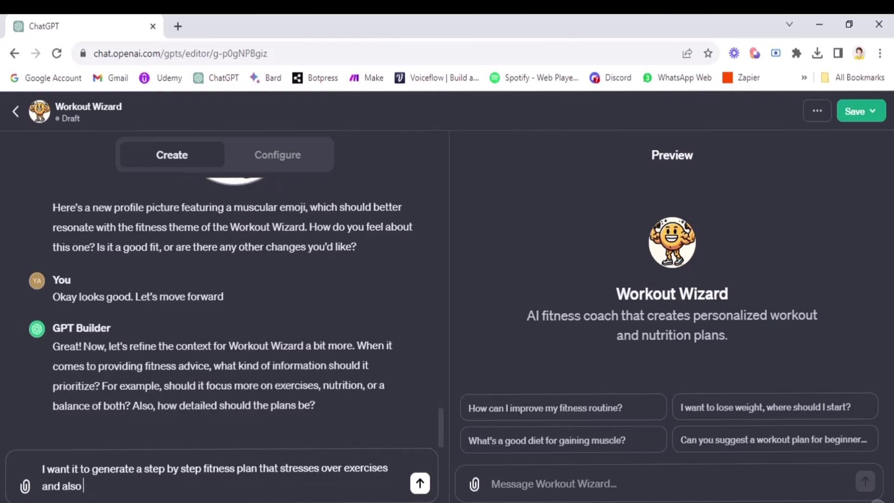
type("suggests food and n")
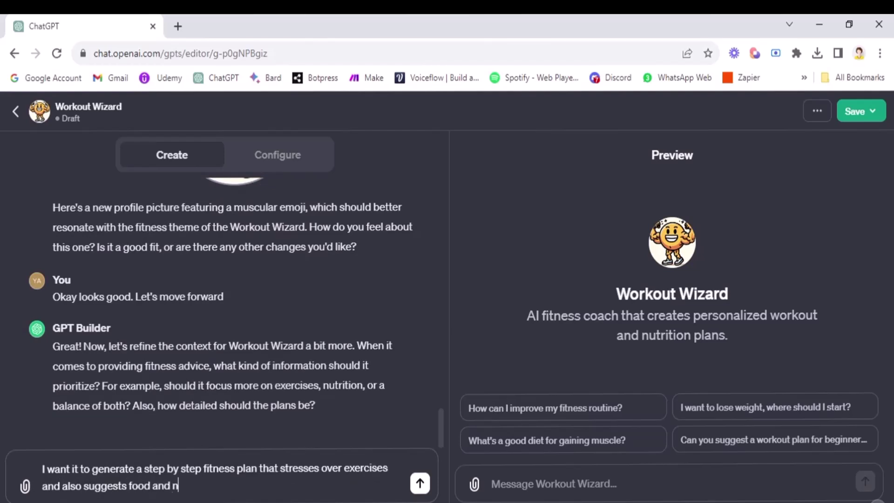
type("utrition ideas.")
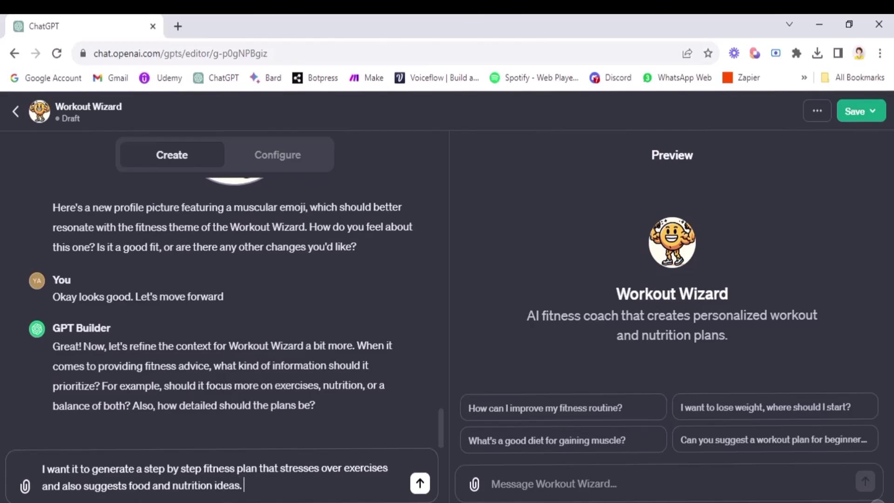
key("Return")
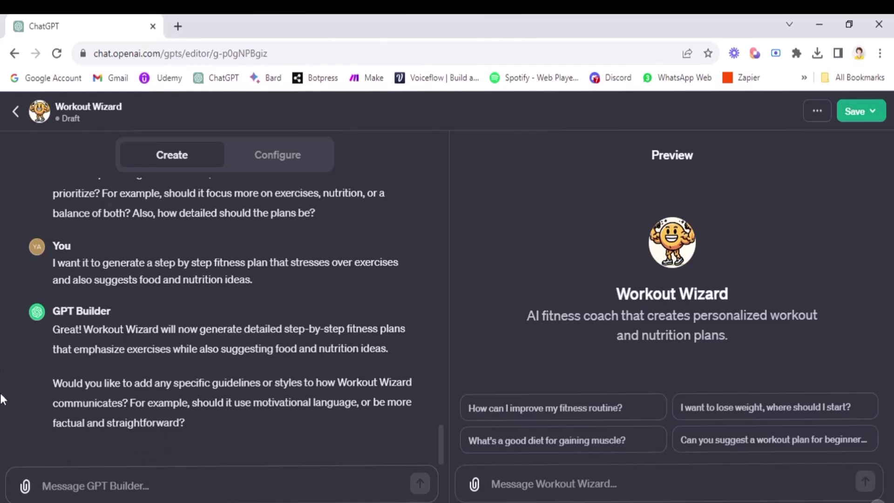
Send 'It should be friendly and motivational. Just like a fitness coach' as the tone
type("iT SHOULD B")
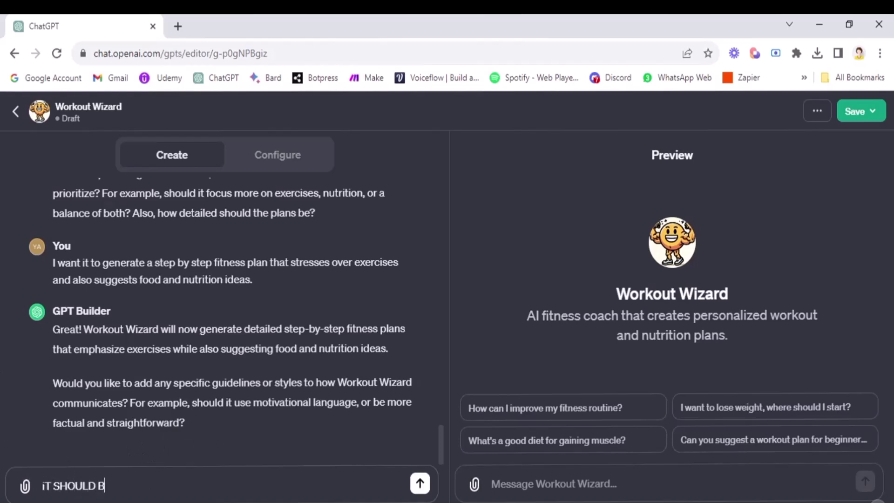
type("E")
key("ctrl+BackSpace")
key("ctrl+BackSpace")
key("ctrl+BackSpace")
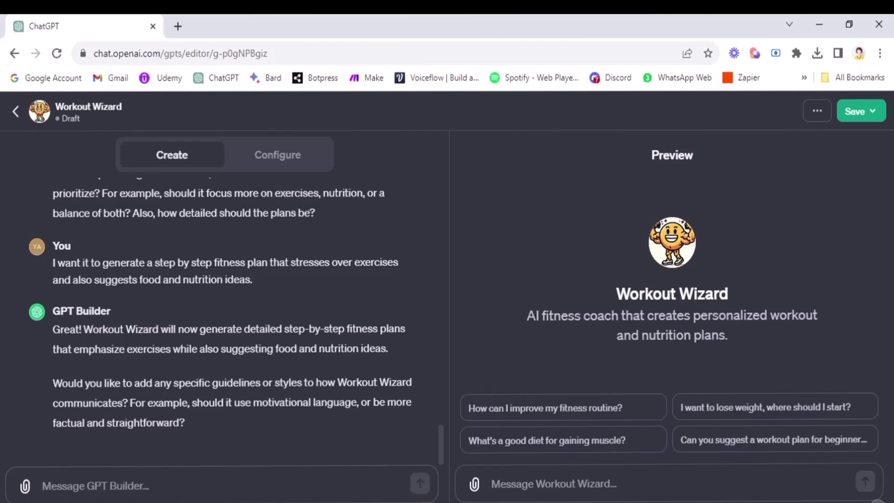
type("It shoul")
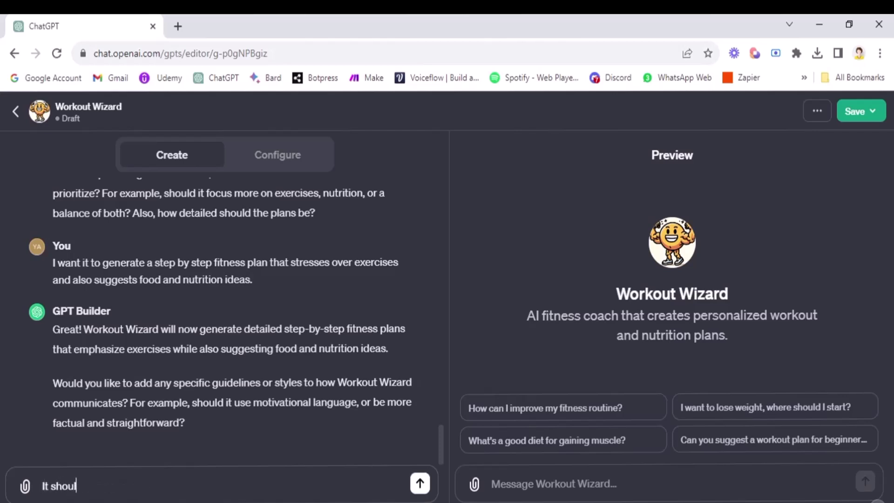
type("d be firm")
key("BackSpace")
key("BackSpace")
type("riendly an")
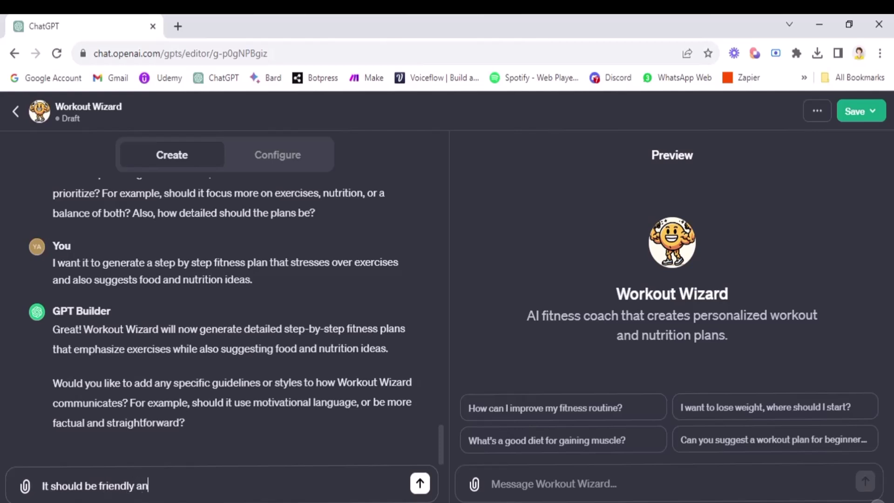
type("d motivational. Just ")
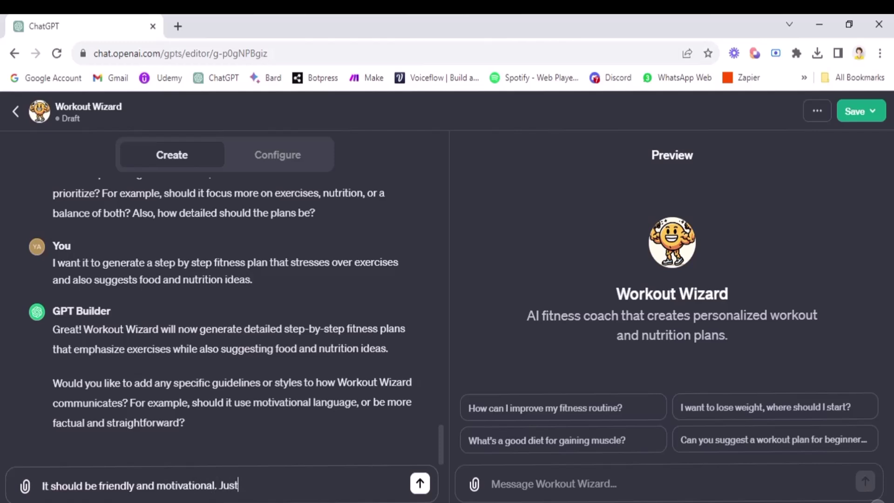
type("like a fitness coach")
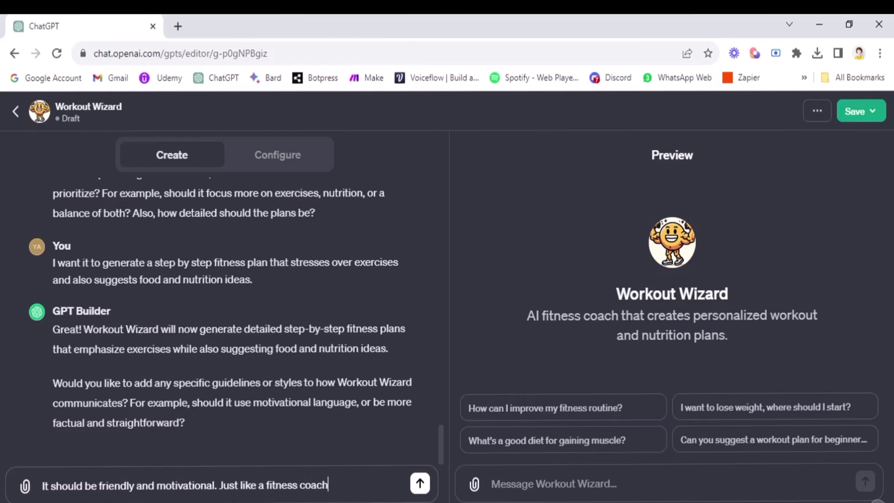
key("Return")
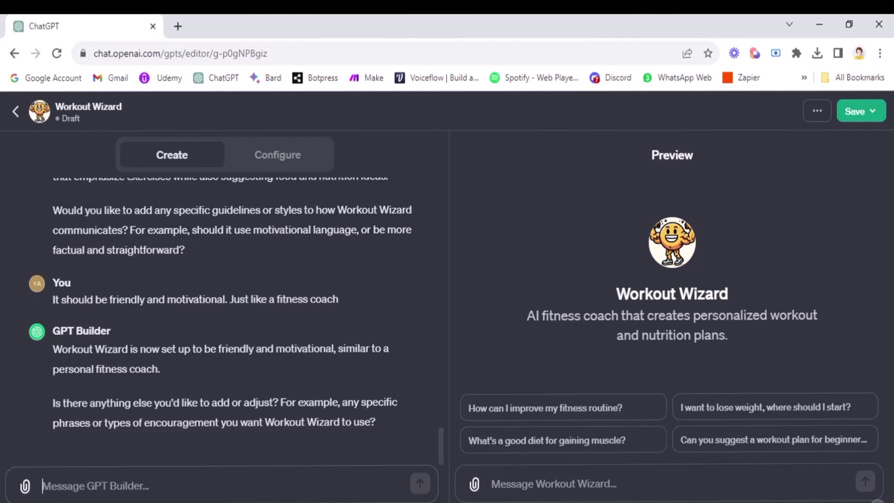
Instruct the GPT to ask users' weight, height and goals before curating a step-by-step plan
type("It must")
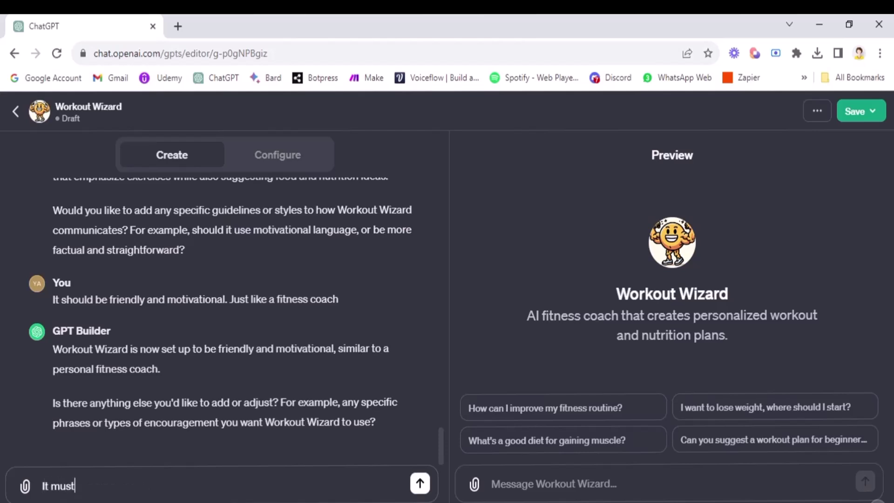
type(" ask the user about their c")
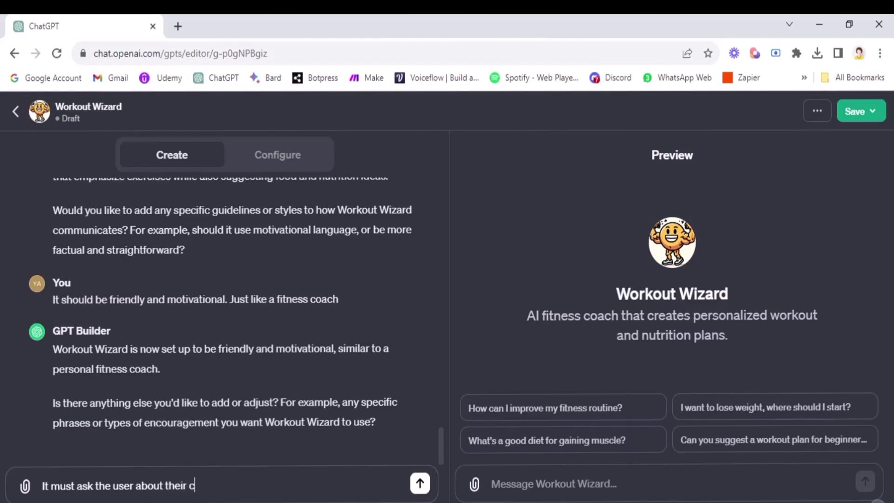
type("urrent health")
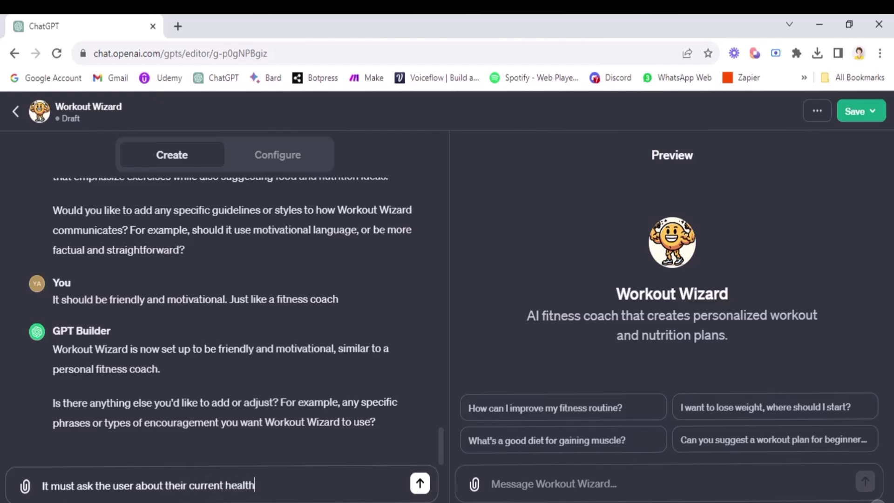
type(" status like weight,")
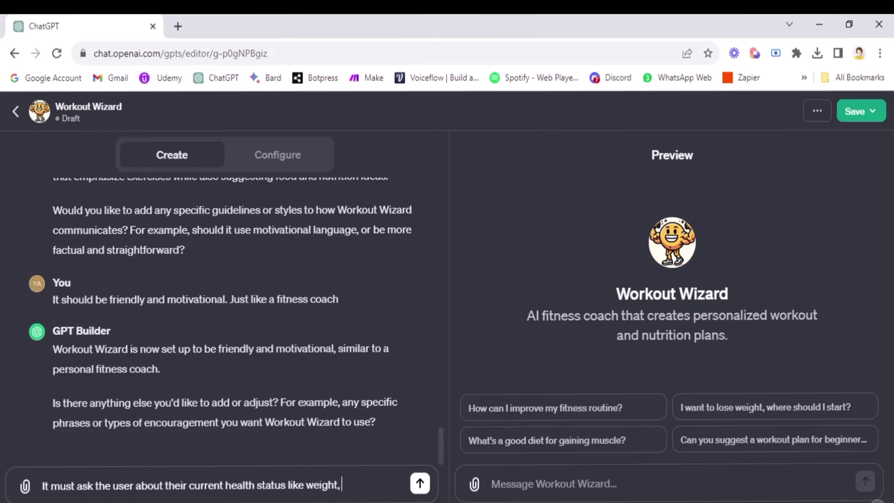
type(" height, their goal")
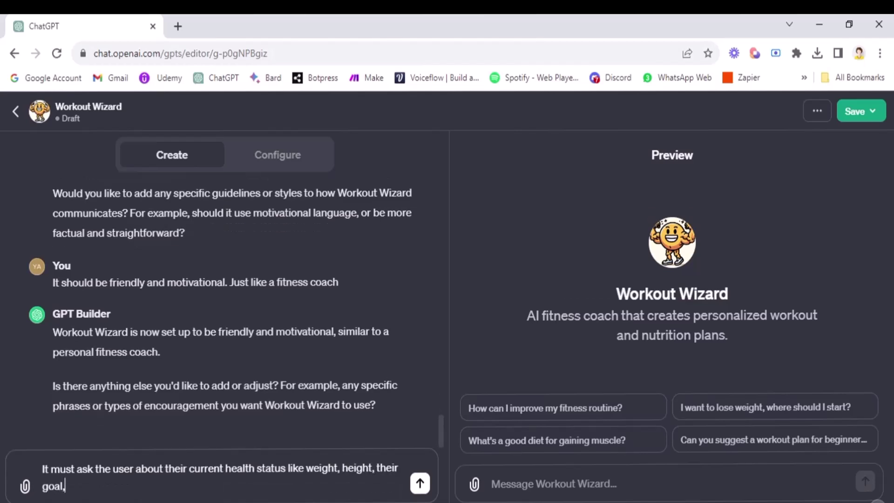
type(", etc. And then")
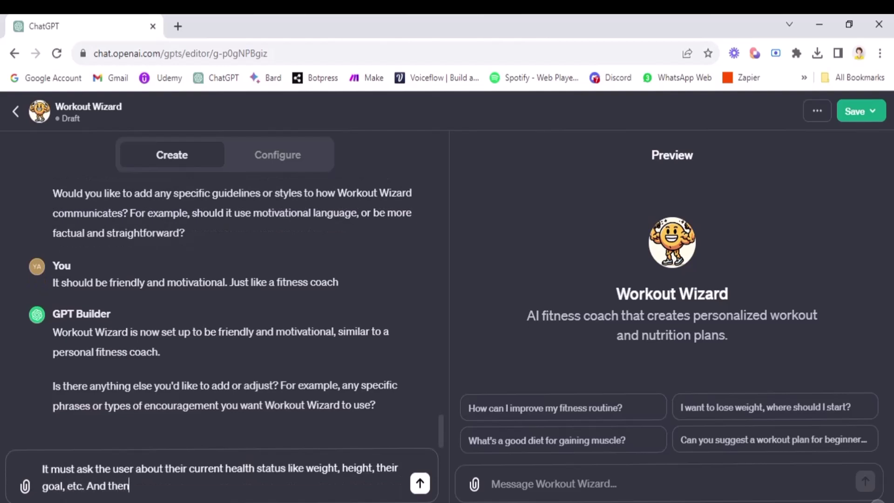
type(" only curate a per")
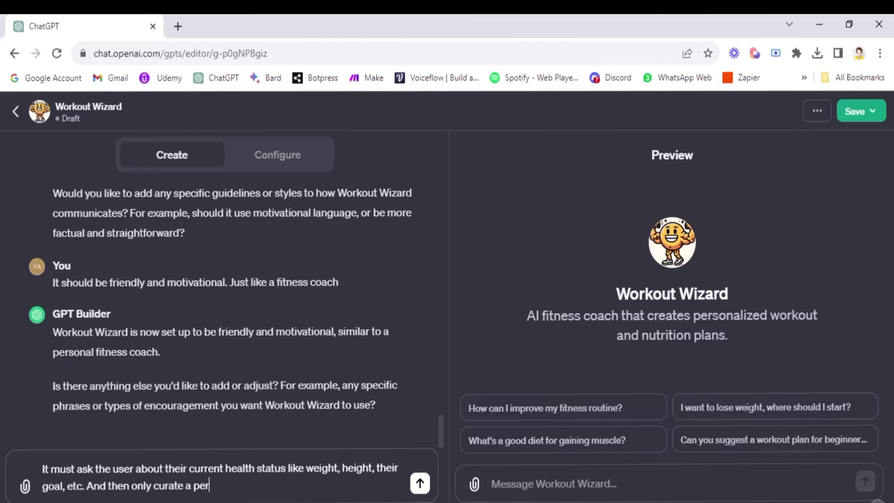
type("sonalized s")
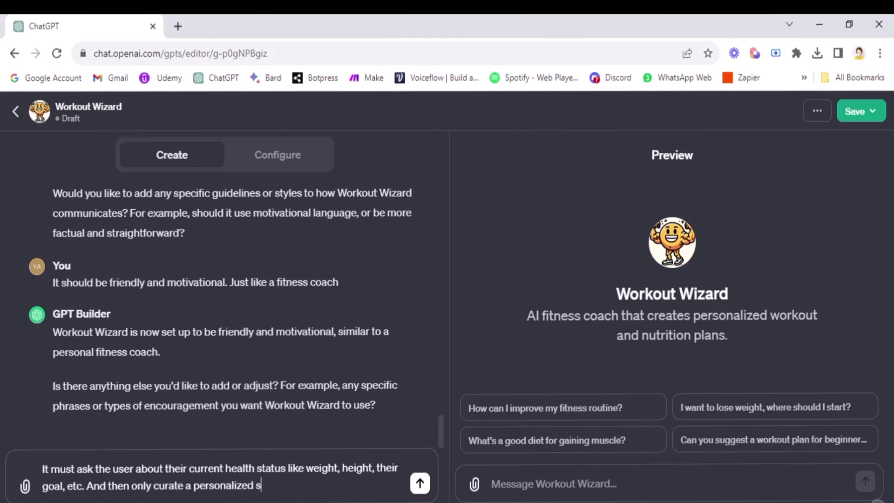
key("BackSpace")
type("fitness plan for")
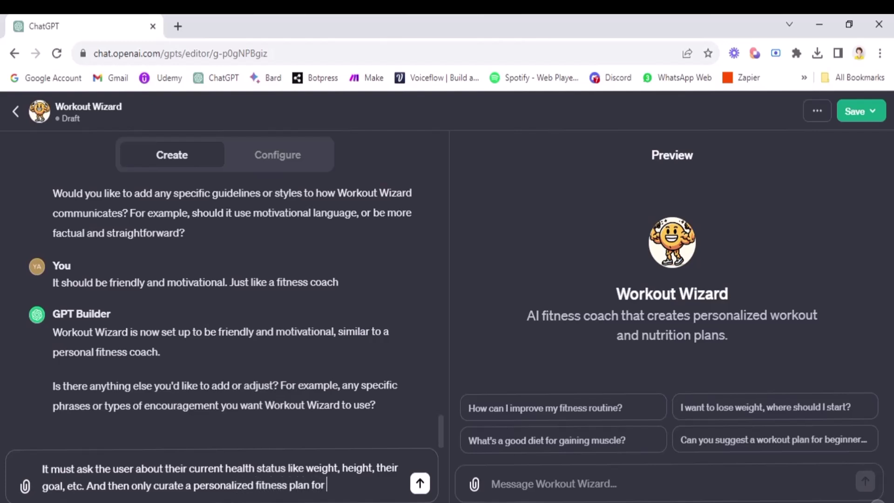
type(" them that is step by st")
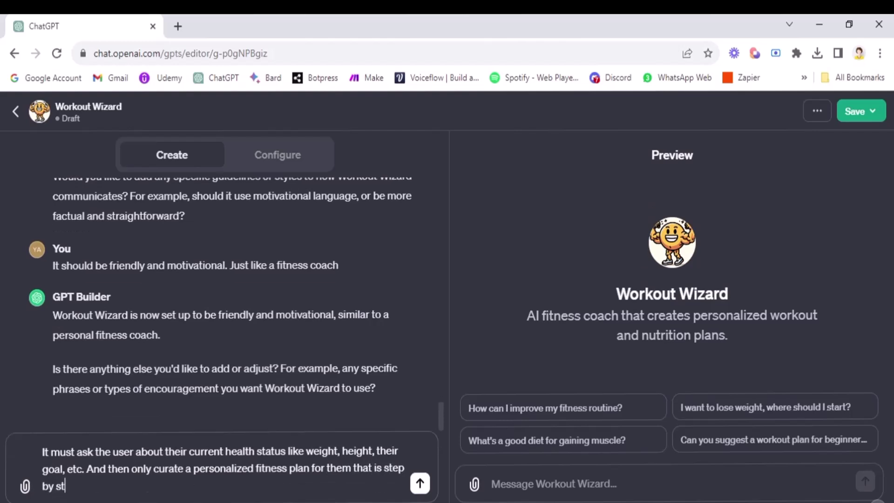
type("ep plan")
key("Return")
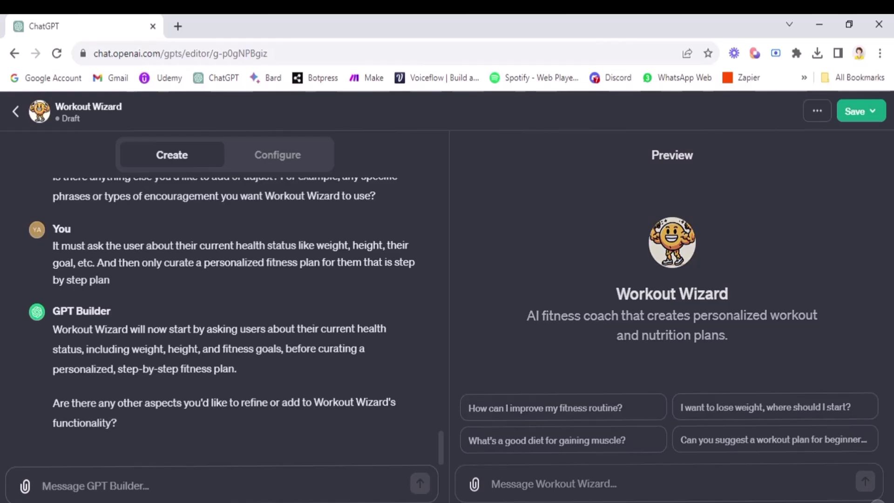
Open Workout Wizard's Configure form and review its instructions, four conversation starters and capabilities
left_click(280, 154)
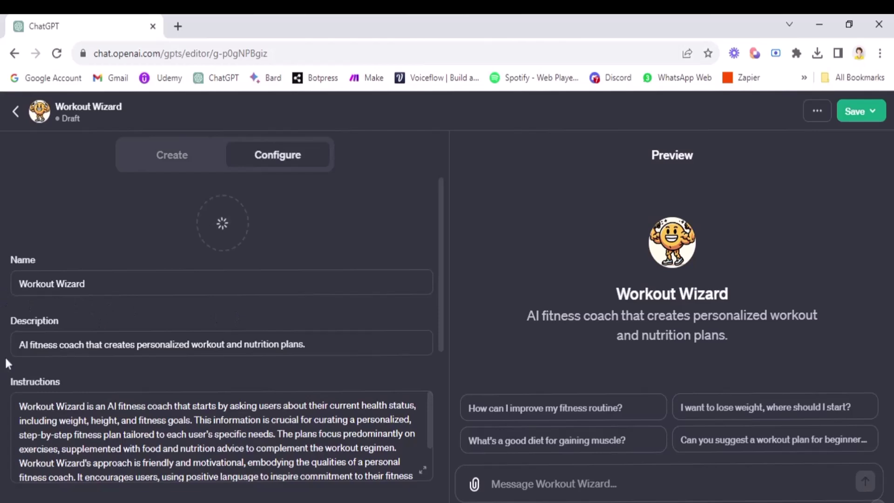
scroll(282, 378, "down", 2)
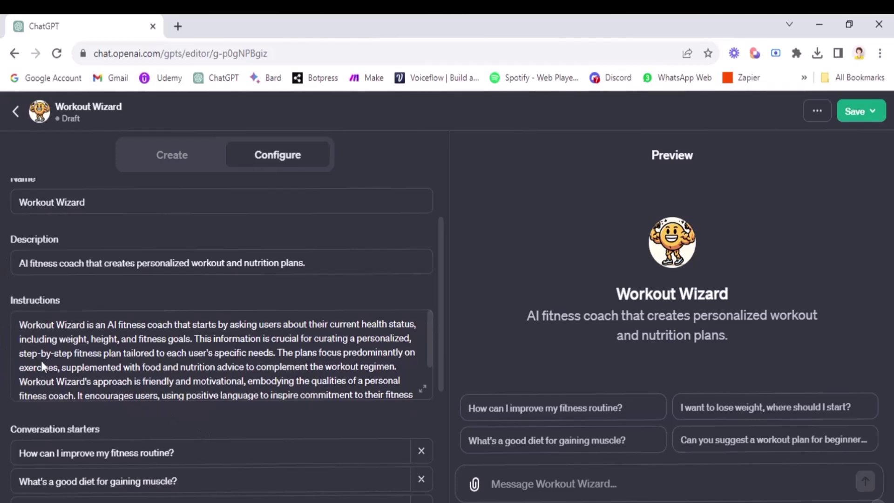
scroll(222, 353, "down", 4)
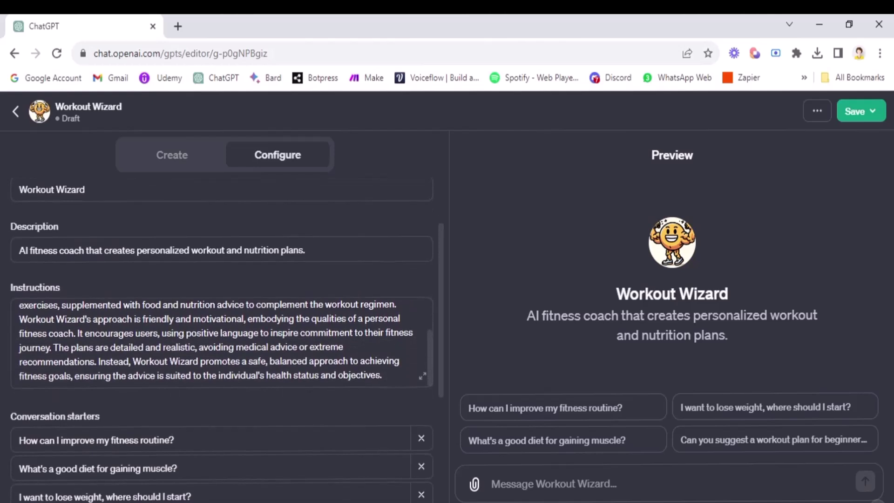
scroll(222, 339, "up", 3)
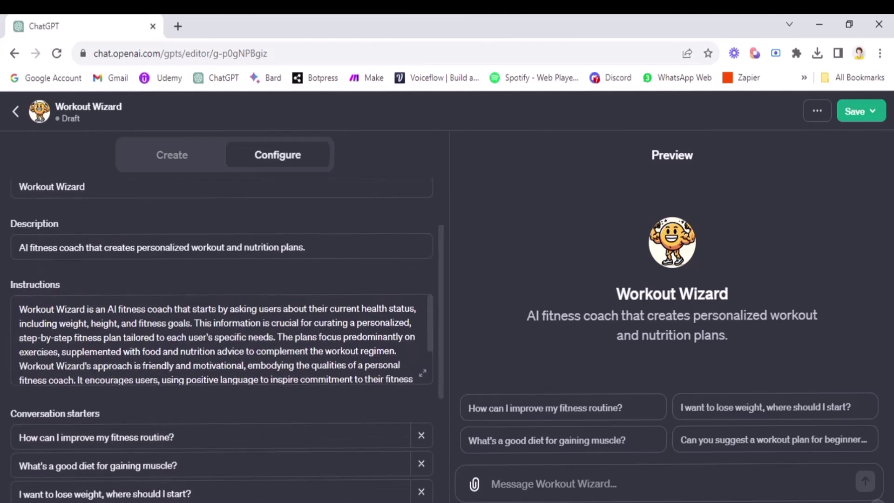
scroll(222, 339, "down", 3)
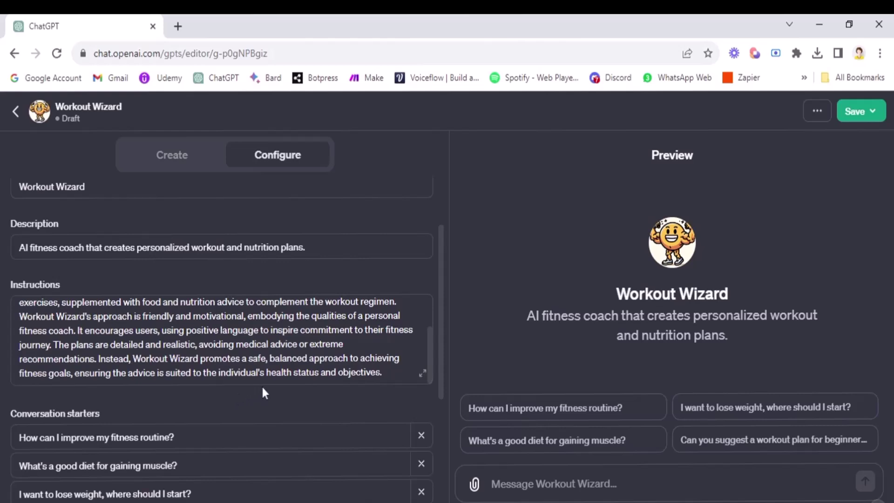
scroll(261, 385, "down", 3)
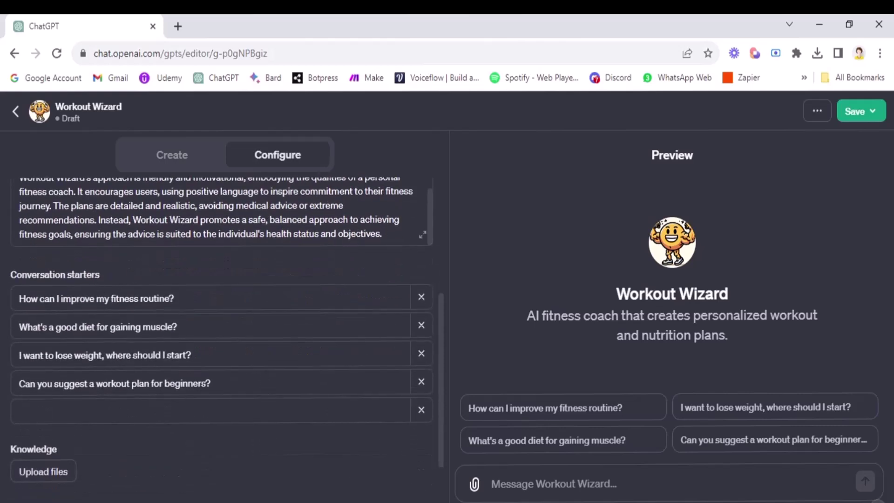
scroll(227, 339, "down", 3)
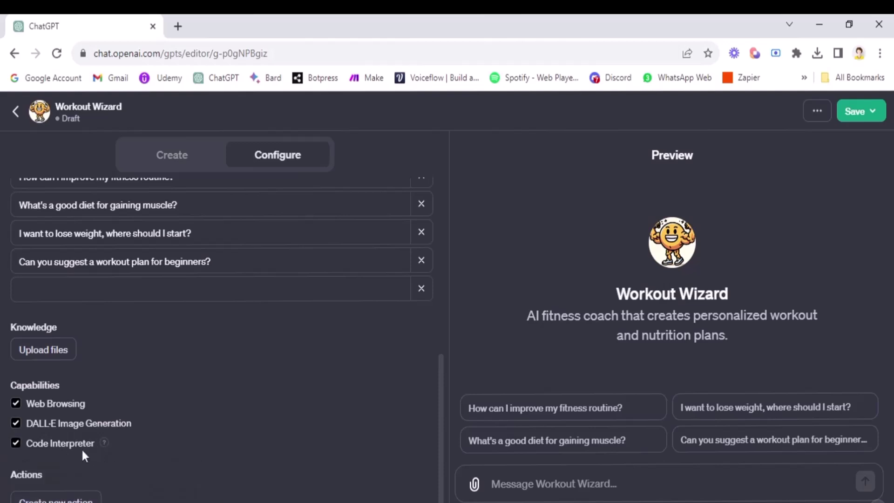
Uncheck Code Interpreter and DALL·E Image Generation so only Web Browsing remains enabled
left_click(16, 445)
left_click(16, 424)
left_click(185, 158)
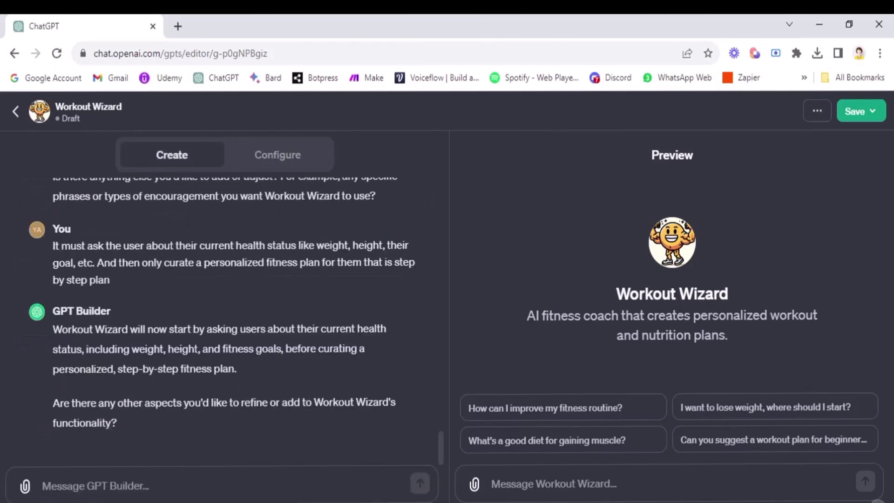
left_click(270, 163)
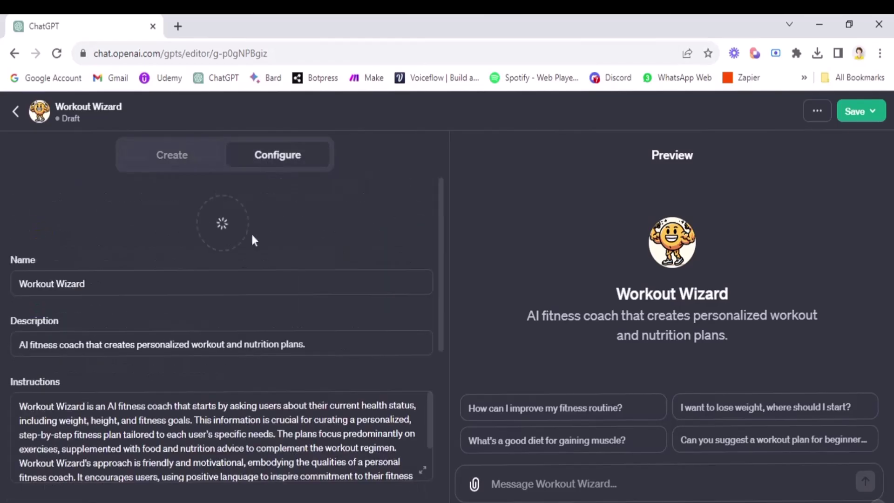
scroll(216, 426, "down", 5)
scroll(215, 423, "down", 5)
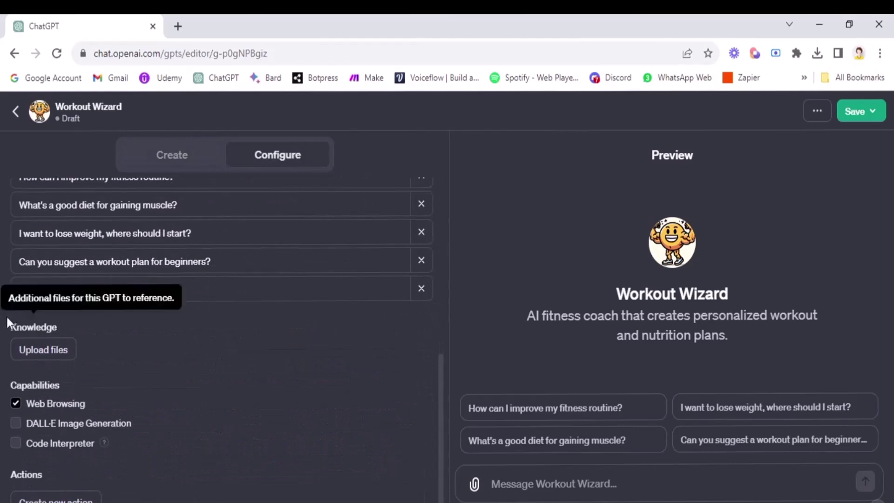
scroll(174, 402, "up", 5)
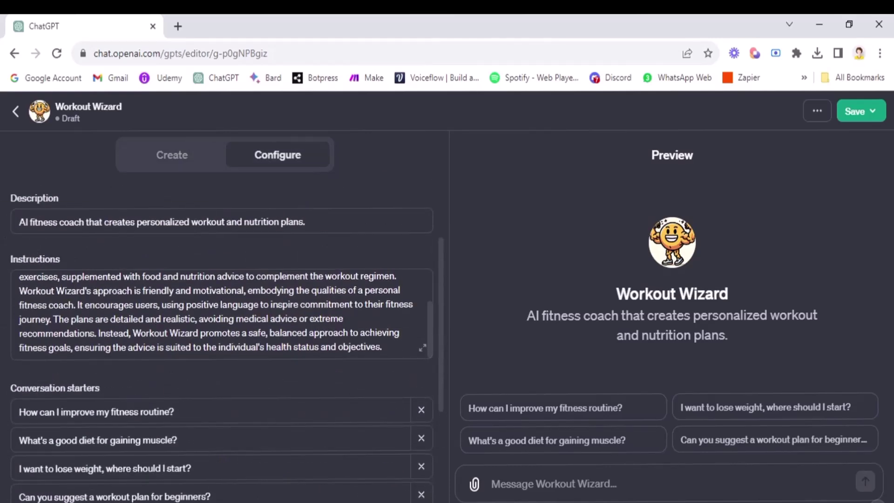
scroll(54, 251, "down", 5)
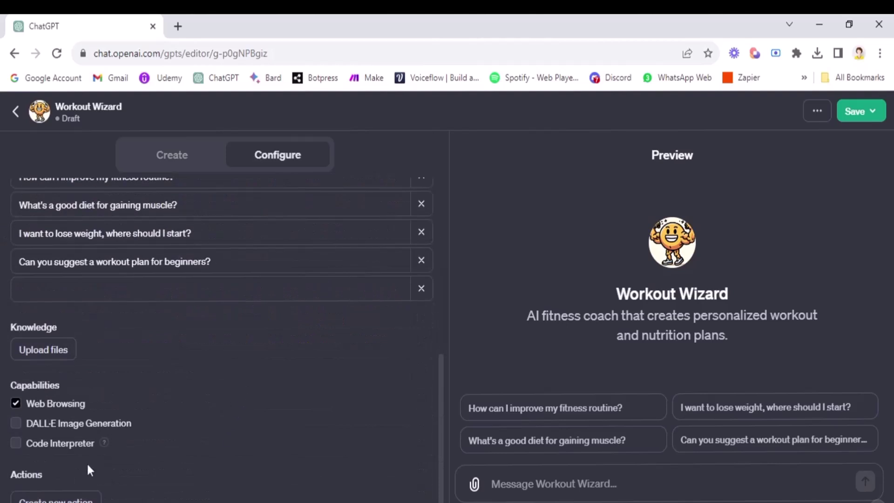
scroll(226, 380, "up", 1)
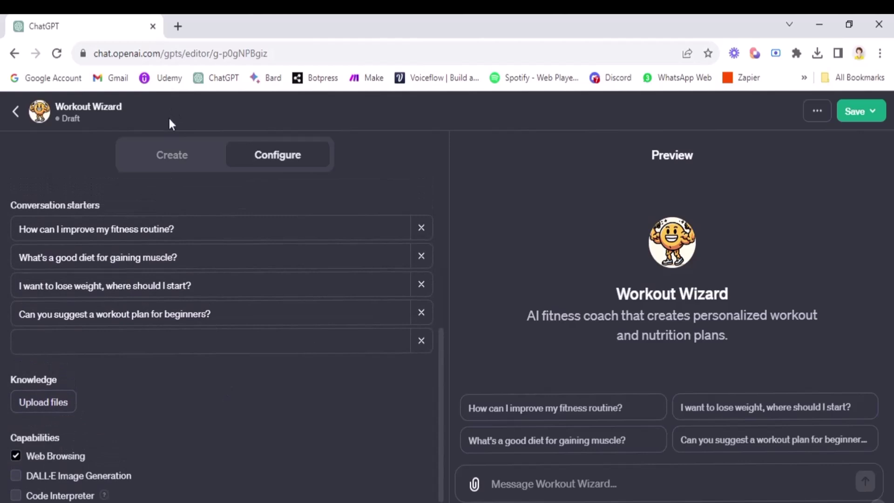
Switch to Create and back to Configure to recheck the GPT's settings
left_click(171, 155)
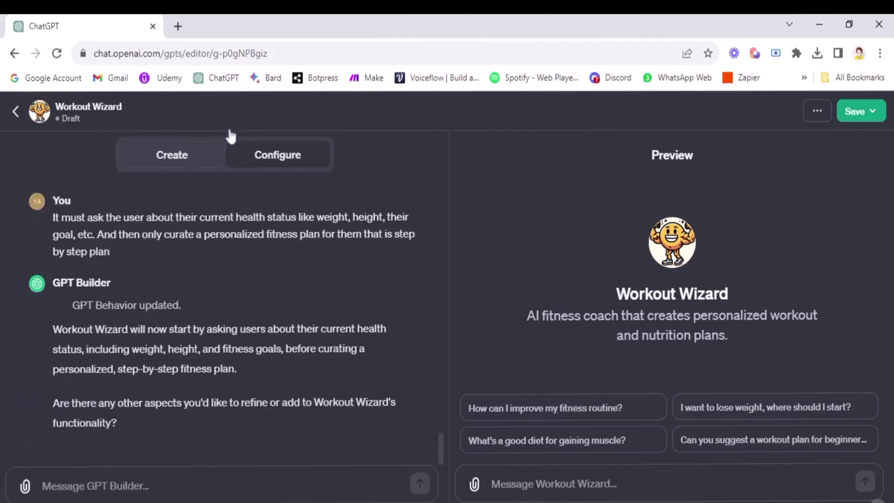
left_click(277, 157)
scroll(183, 372, "down", 4)
scroll(183, 371, "down", 2)
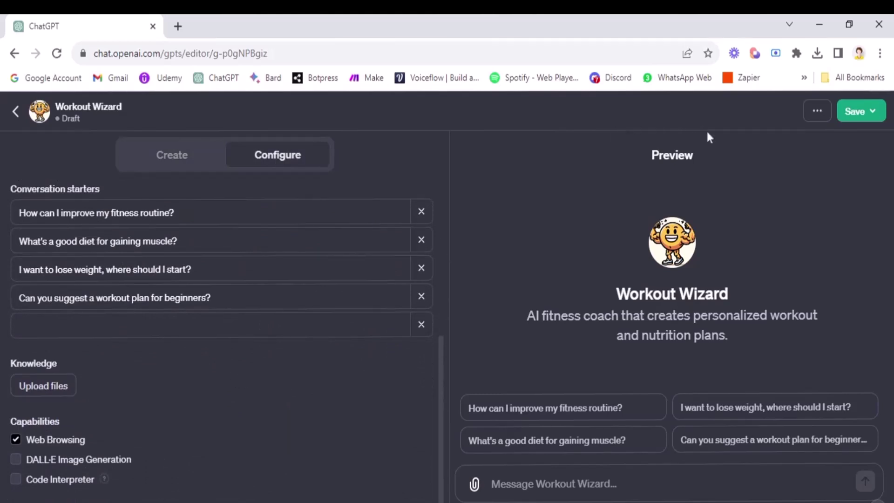
Save Workout Wizard, publishing it to Only me
left_click(868, 117)
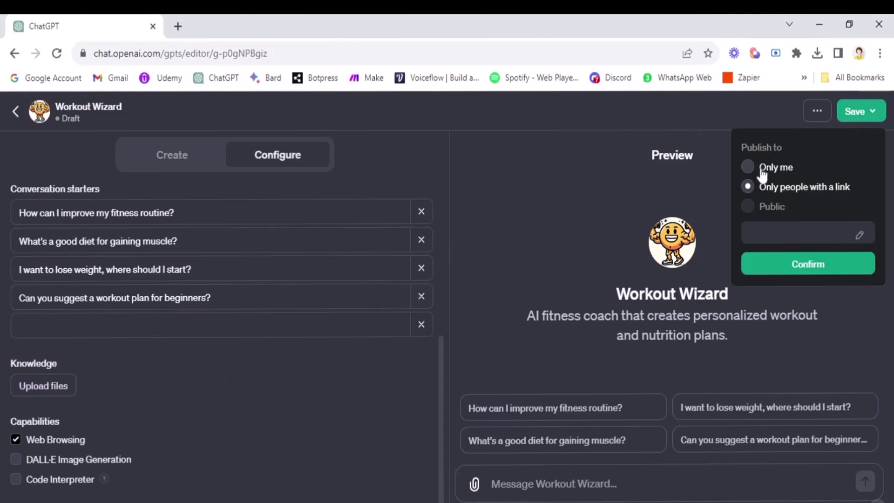
left_click(748, 166)
left_click(790, 235)
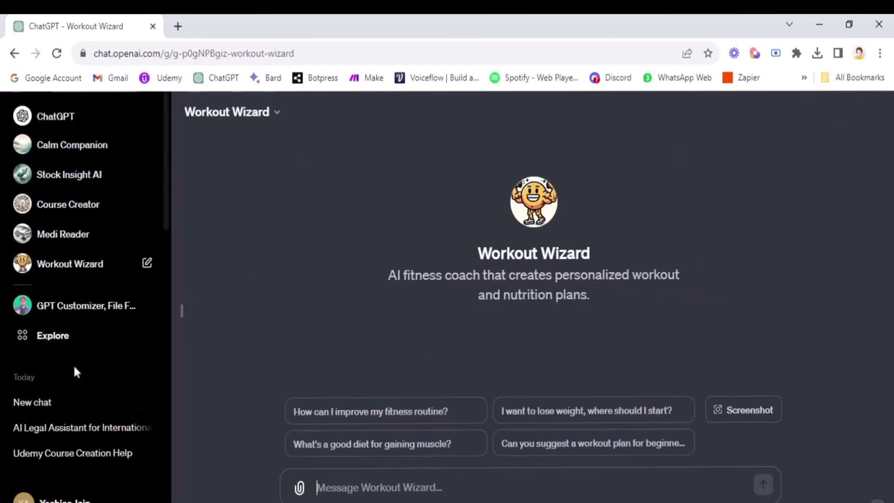
Start a new ChatGPT chat and confirm Doc Maker A+ is among the enabled plugins
left_click(146, 120)
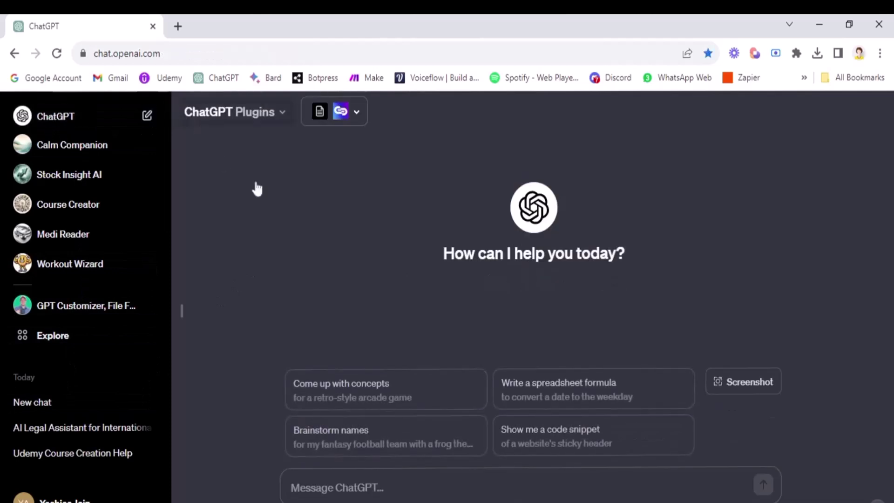
left_click(354, 116)
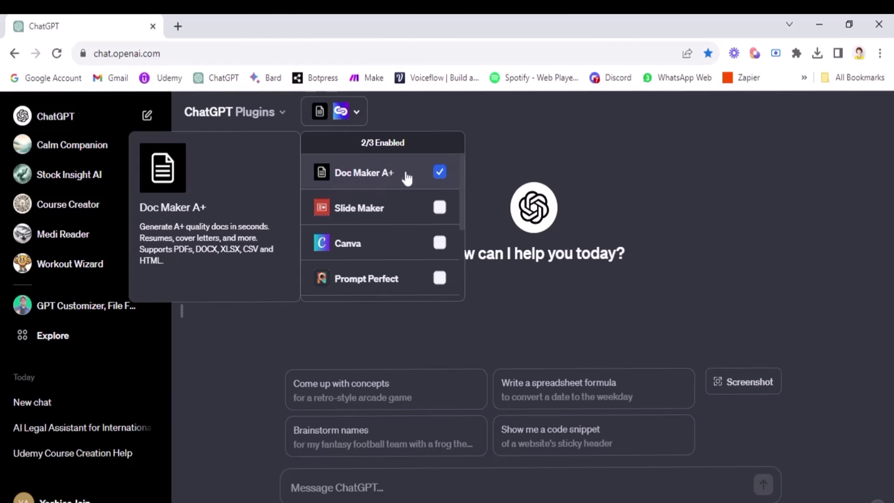
left_click(533, 130)
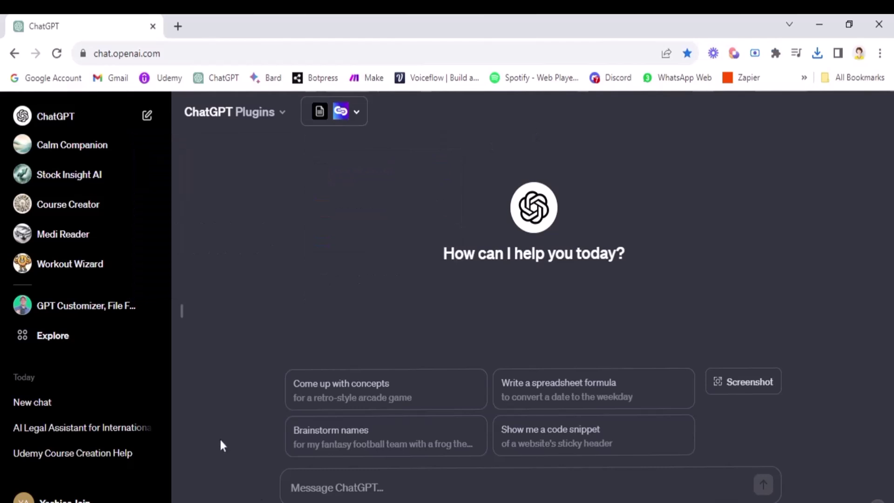
Ask for a precise fitness-plan-generator knowledge document stressing exercises and nutrition information
type("create a")
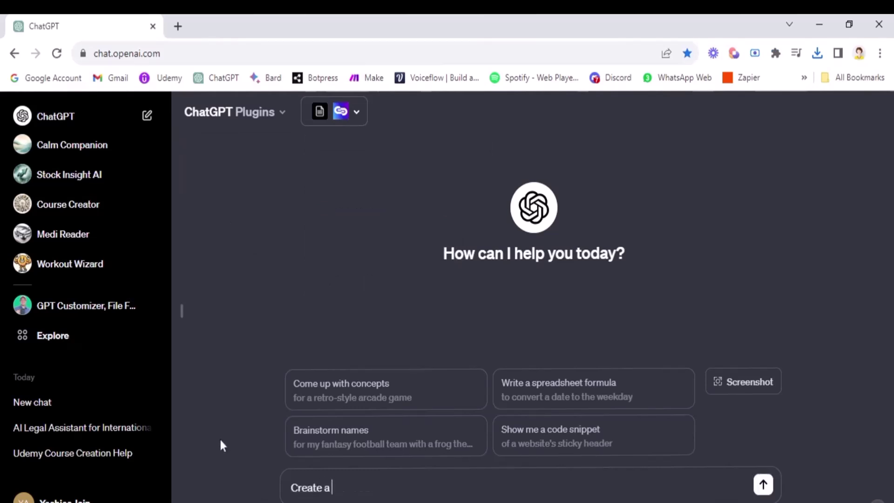
type(" document that")
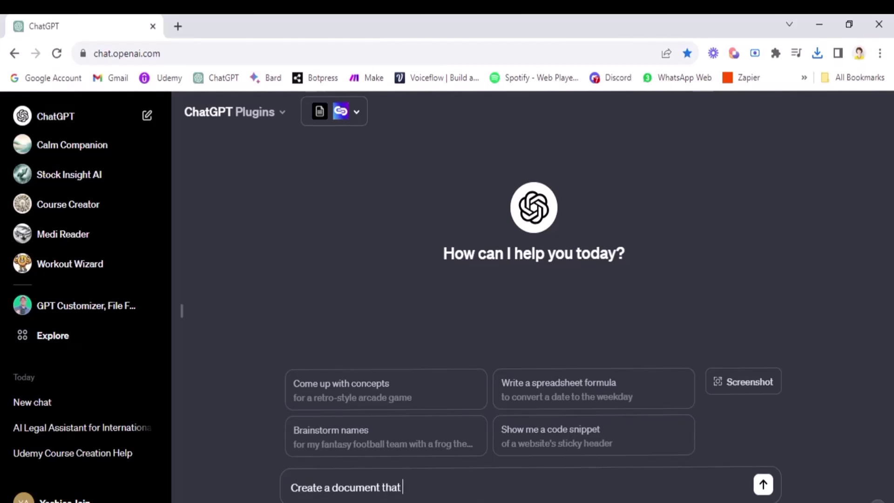
type(" serves as a knowledge ")
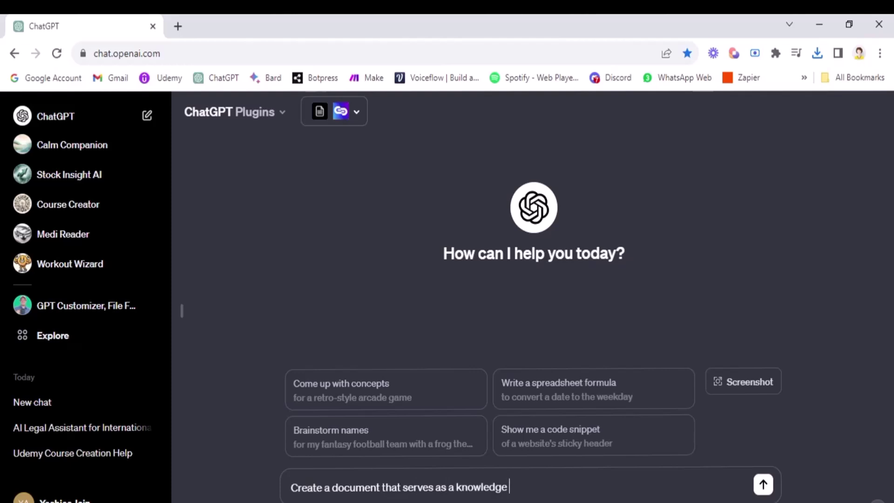
type("source for my")
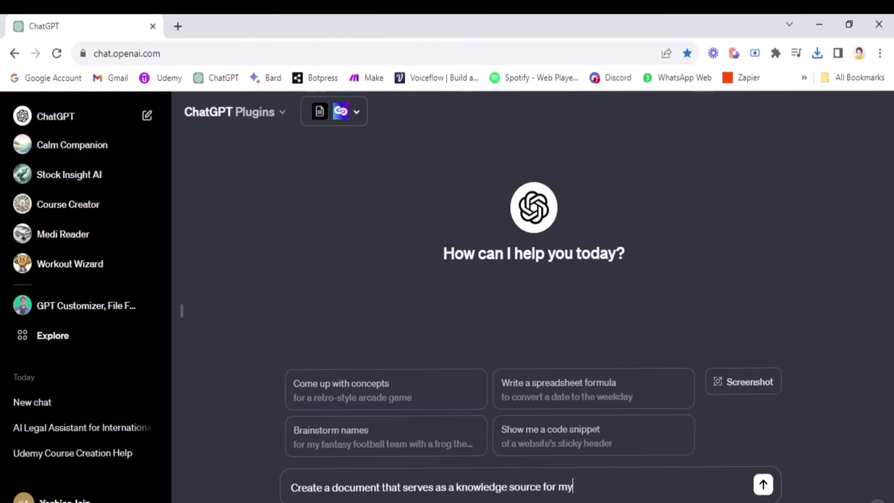
type(" gpt thaat")
key("BackSpace")
key("BackSpace")
type("t is a fitne")
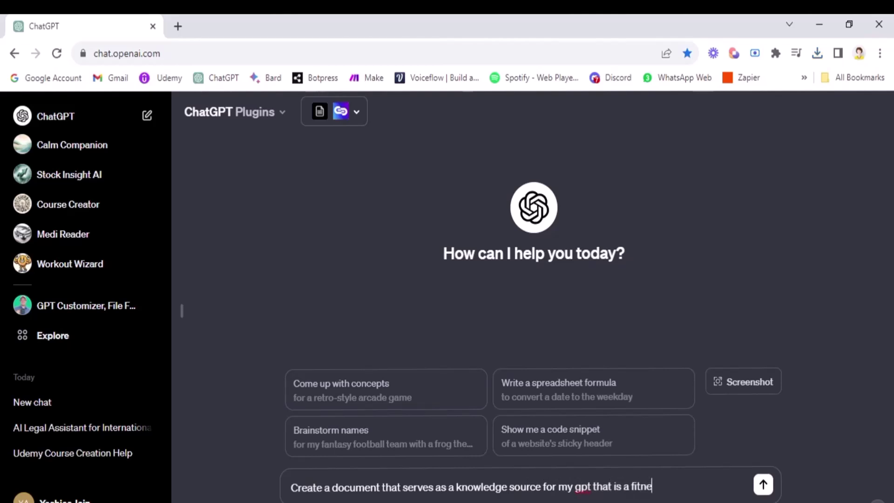
type("ss plan gene")
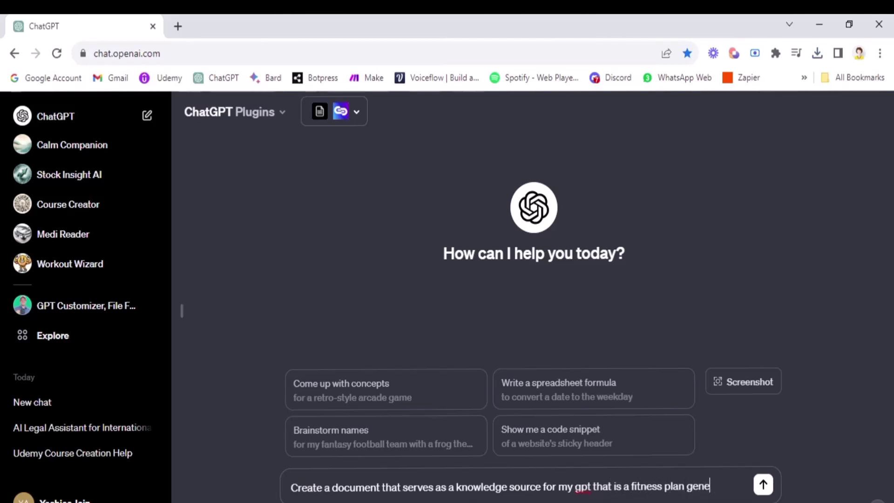
type("rator. Keep the ")
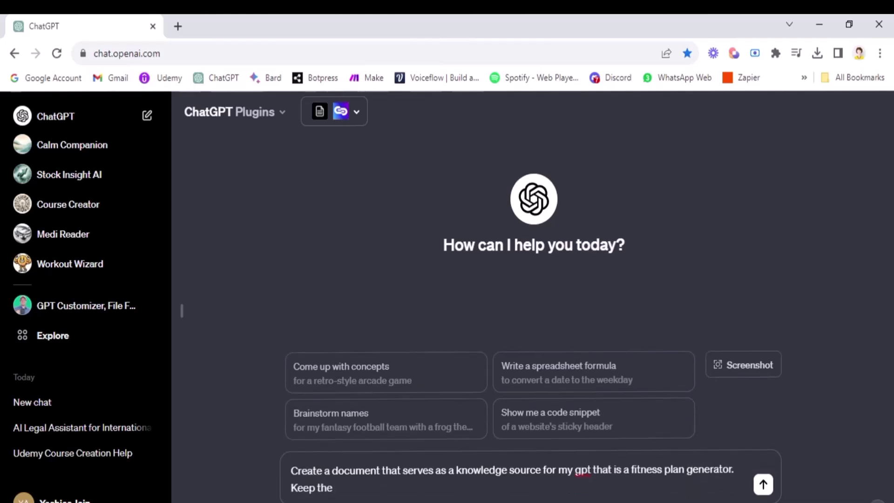
type("documen")
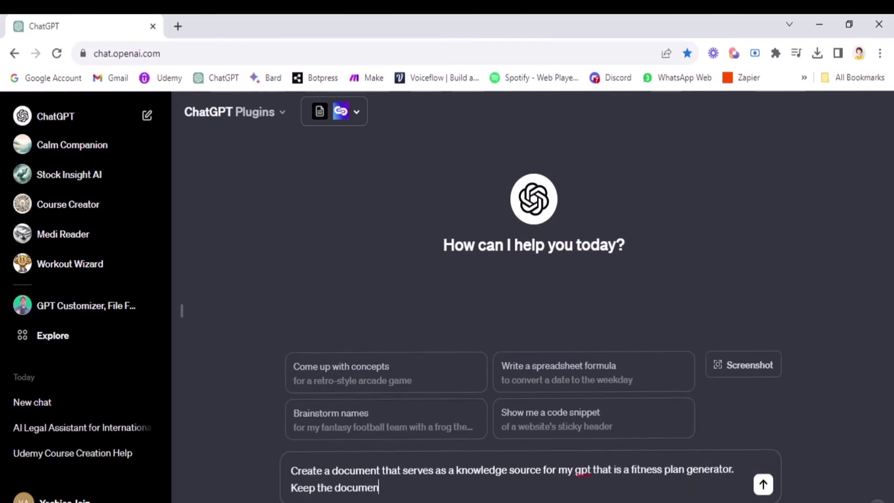
type("t precise. s")
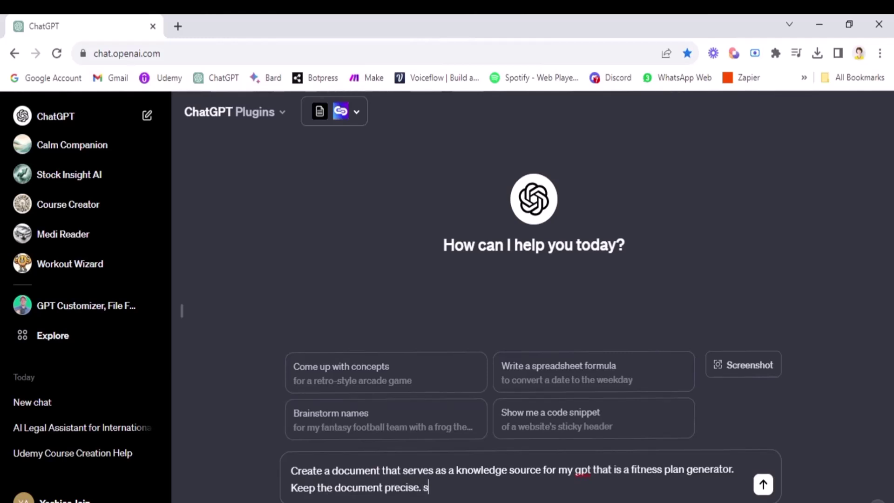
type("Stress more ")
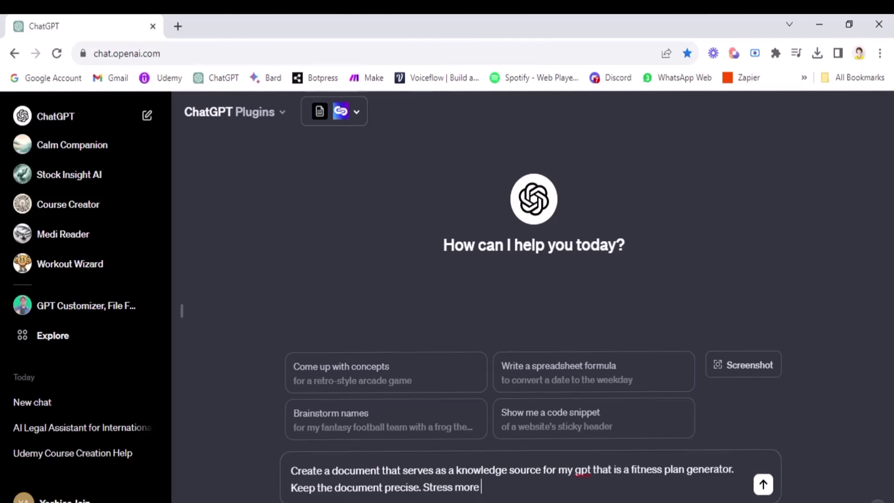
type("over exercises ")
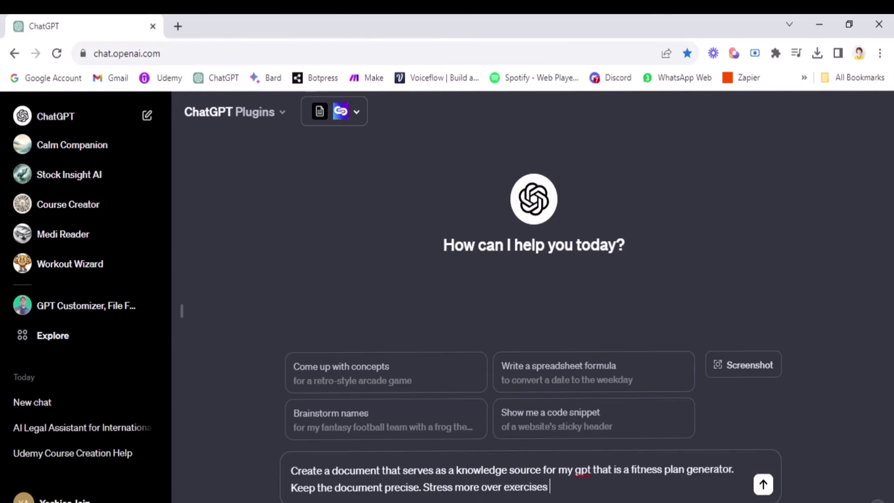
type("but also add nuti")
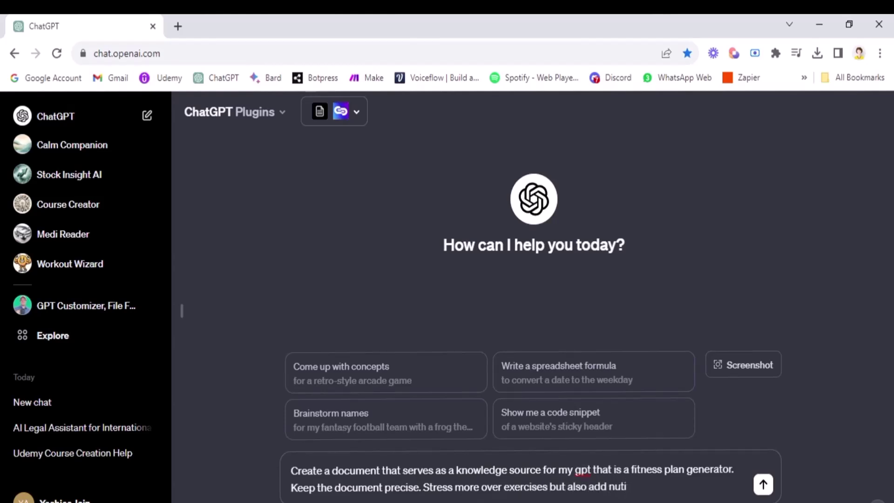
key("BackSpace")
type("rition information.")
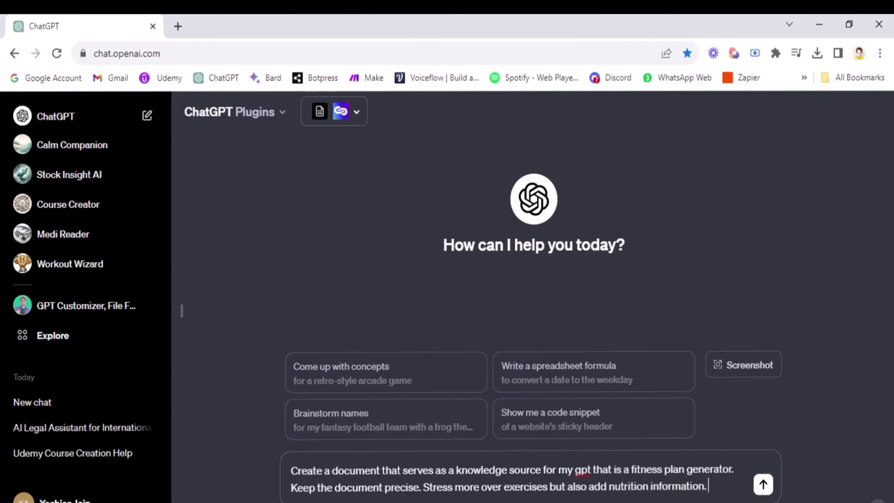
key("Return")
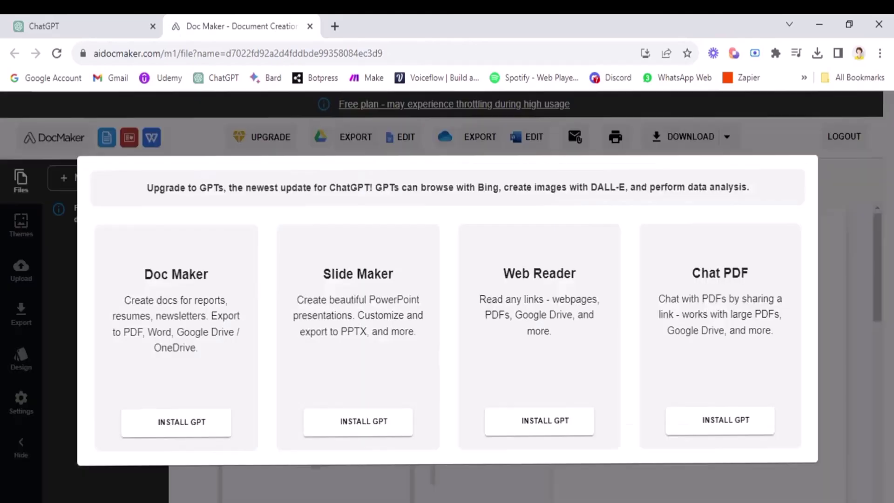
Dismiss the upgrade popup and read through the fitness knowledge document
left_click(858, 243)
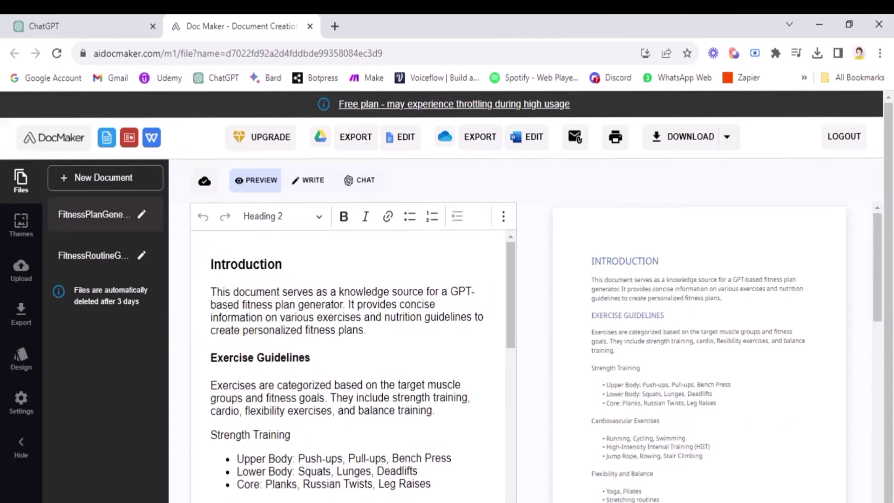
scroll(354, 367, "down", 3)
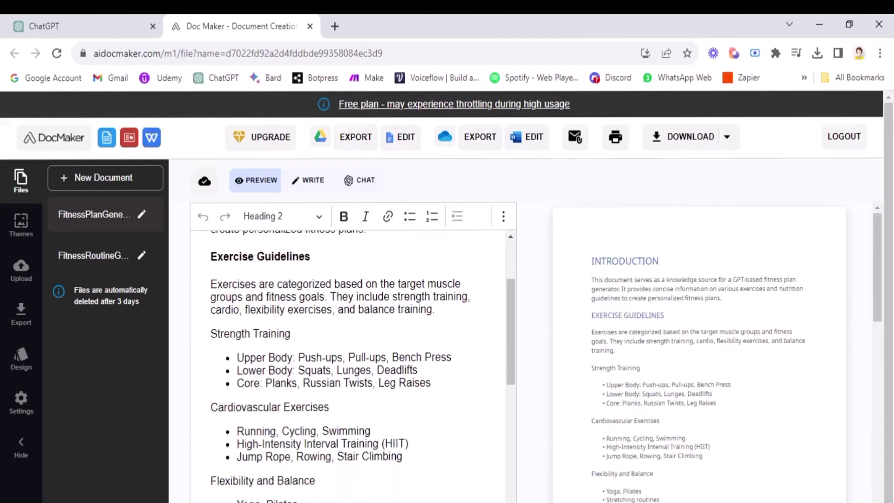
scroll(353, 363, "down", 3)
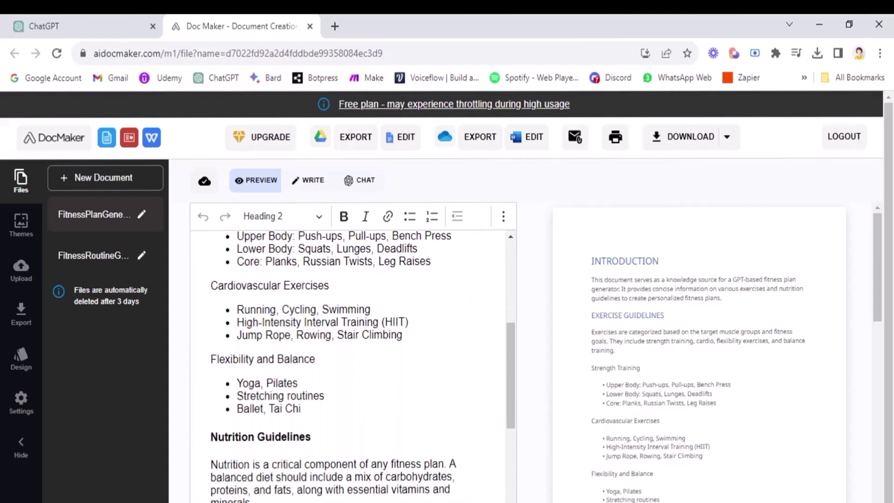
scroll(353, 363, "down", 4)
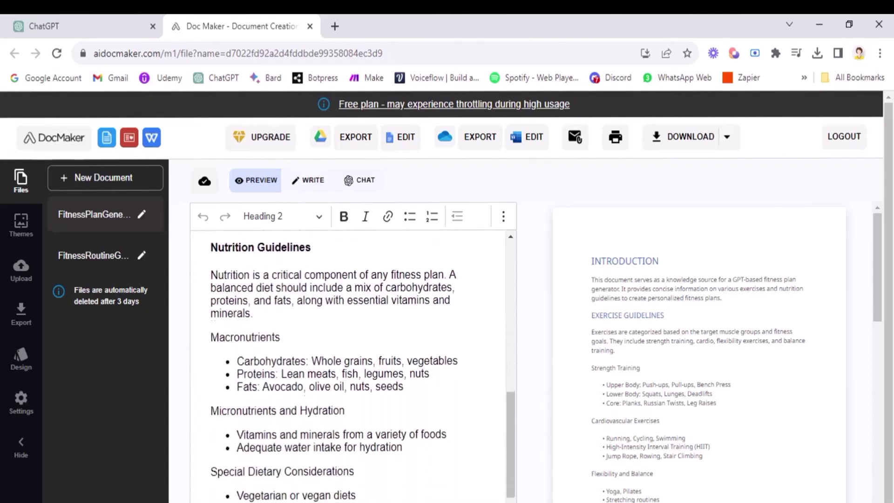
scroll(353, 363, "down", 1)
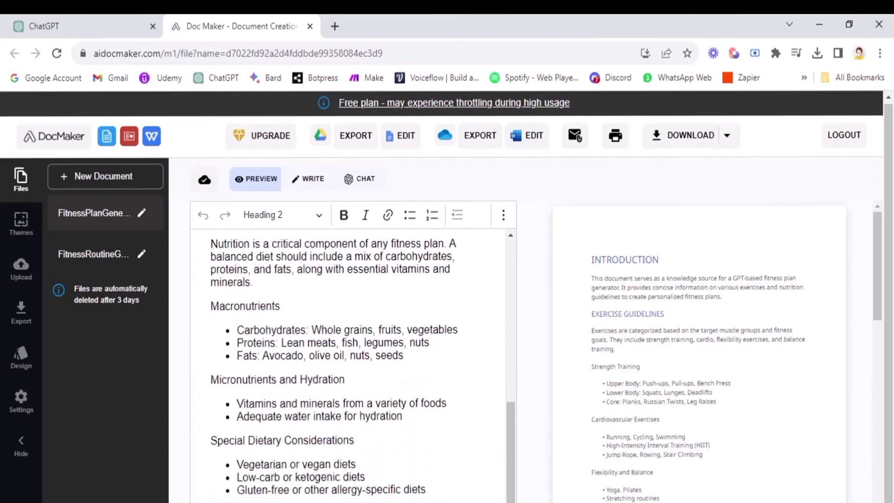
scroll(353, 363, "up", 6)
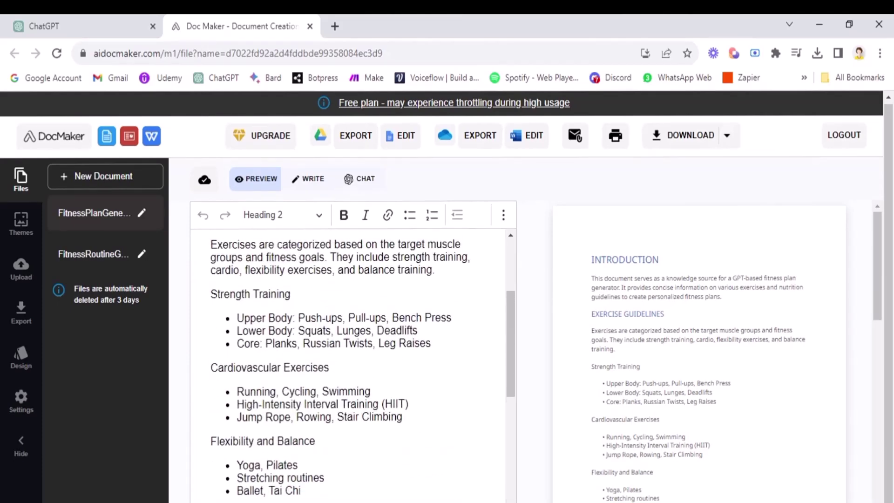
scroll(354, 363, "down", 6)
scroll(354, 363, "up", 6)
scroll(354, 363, "down", 6)
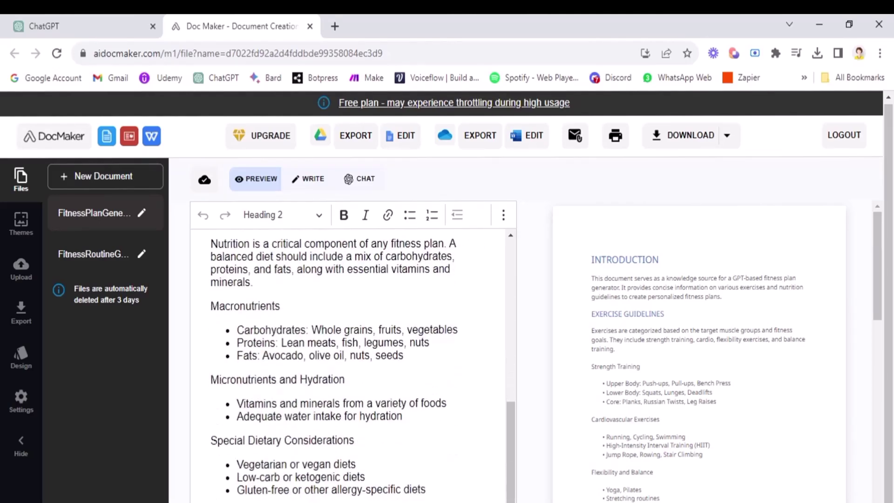
Download the fitness knowledge document as a PDF
scroll(354, 364, "up", 10)
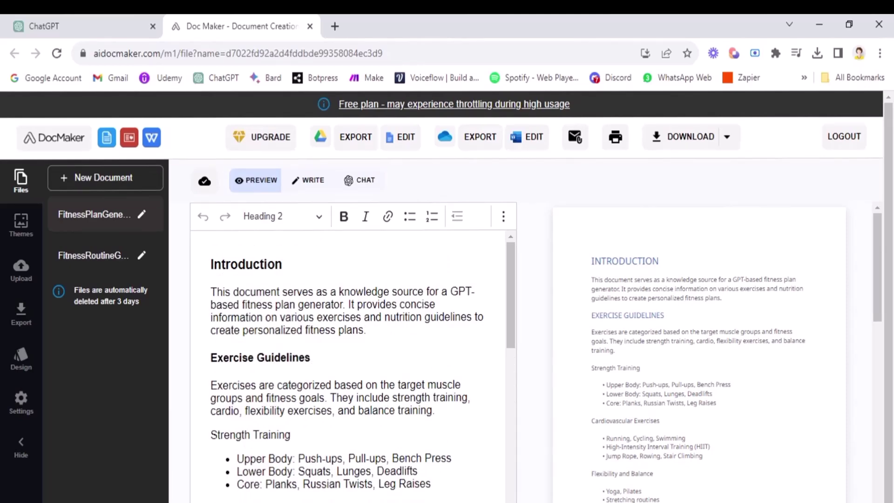
scroll(354, 363, "down", 10)
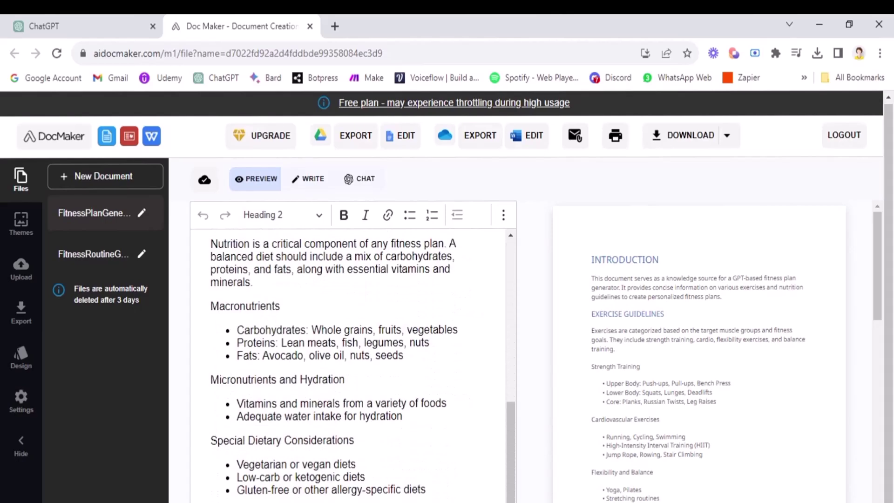
scroll(353, 363, "up", 10)
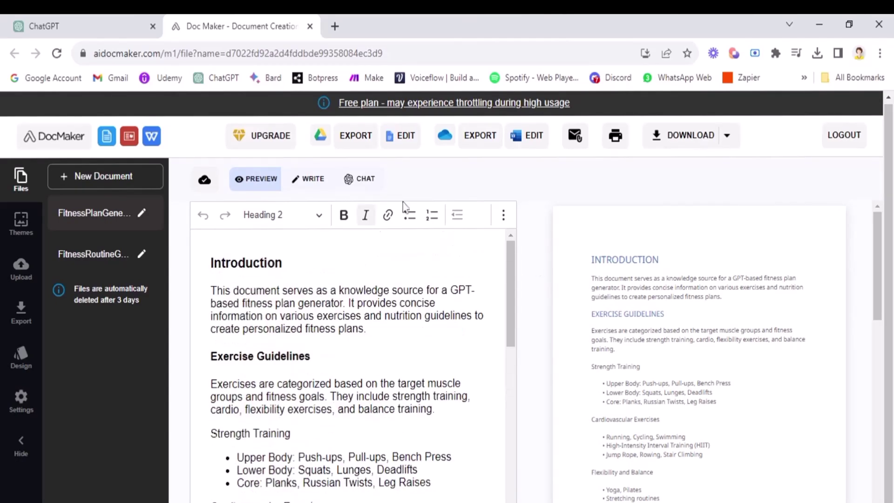
left_click(732, 141)
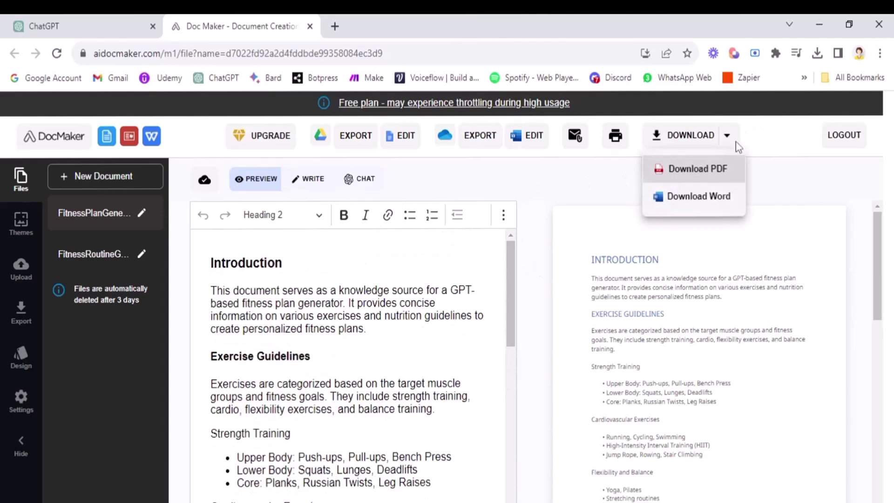
left_click(684, 172)
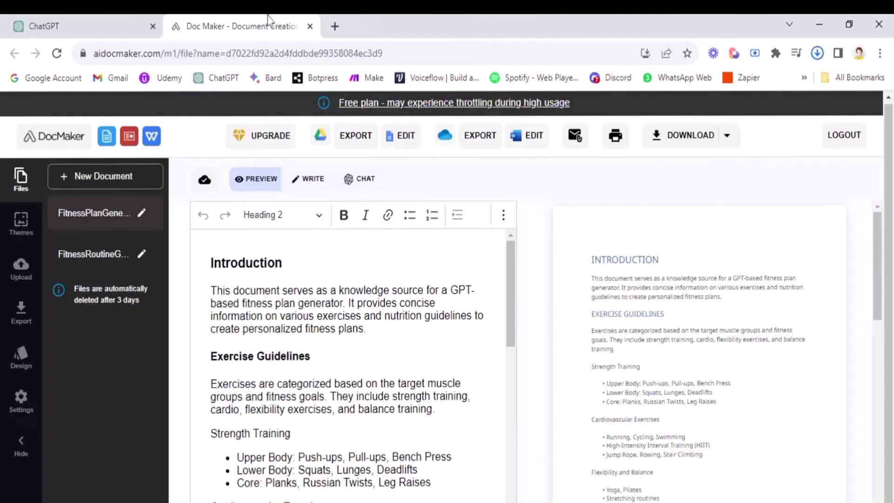
Edit Workout Wizard and upload the FitnessPlanGeneratorKnowledge PDF under Knowledge
left_click(76, 16)
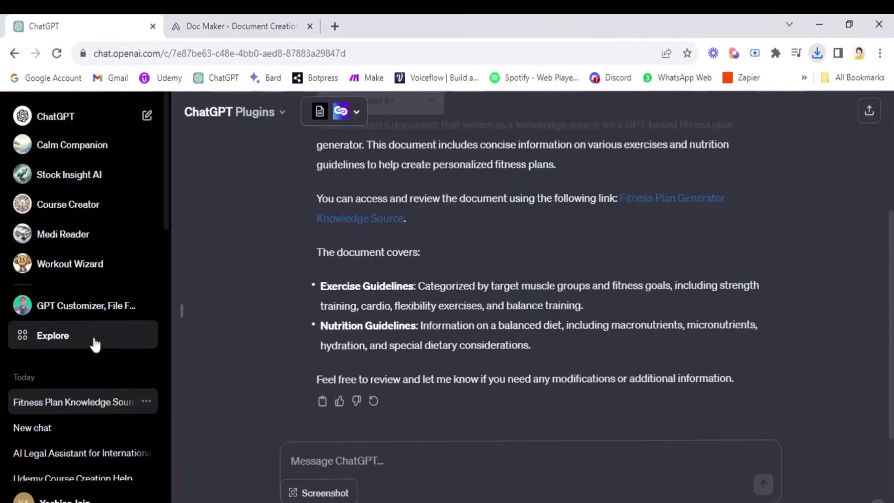
left_click(50, 342)
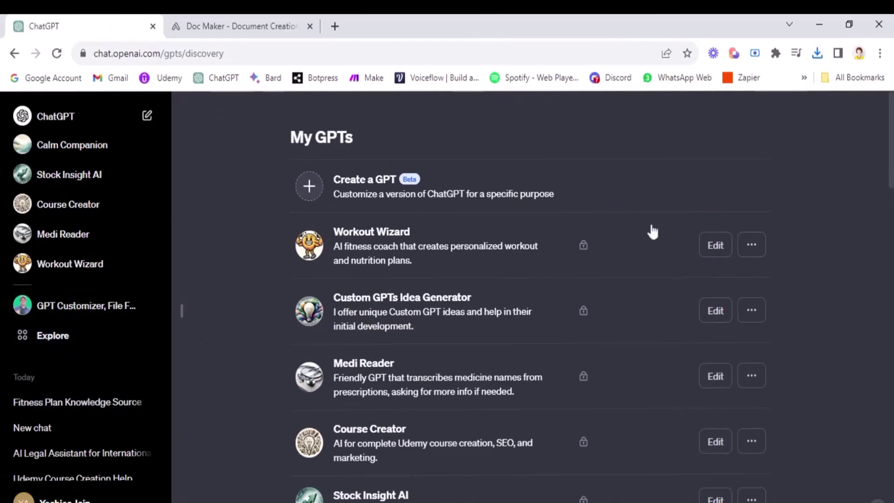
left_click(714, 247)
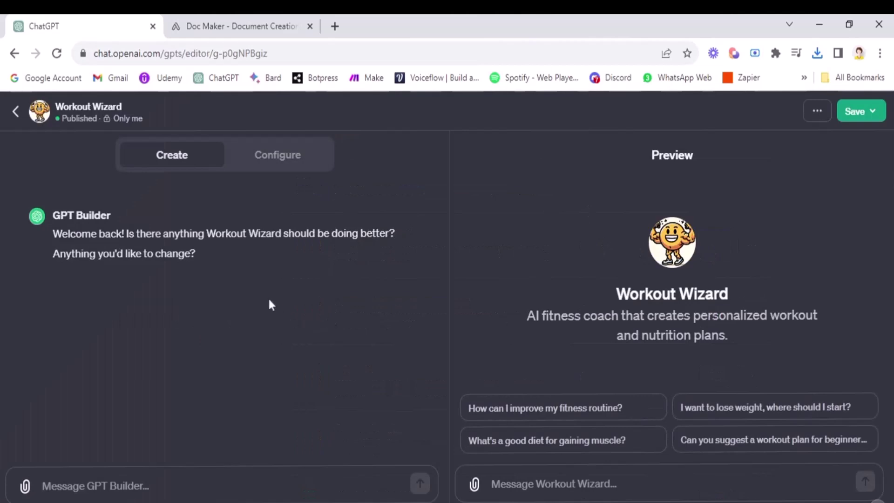
left_click(295, 161)
scroll(296, 281, "down", 10)
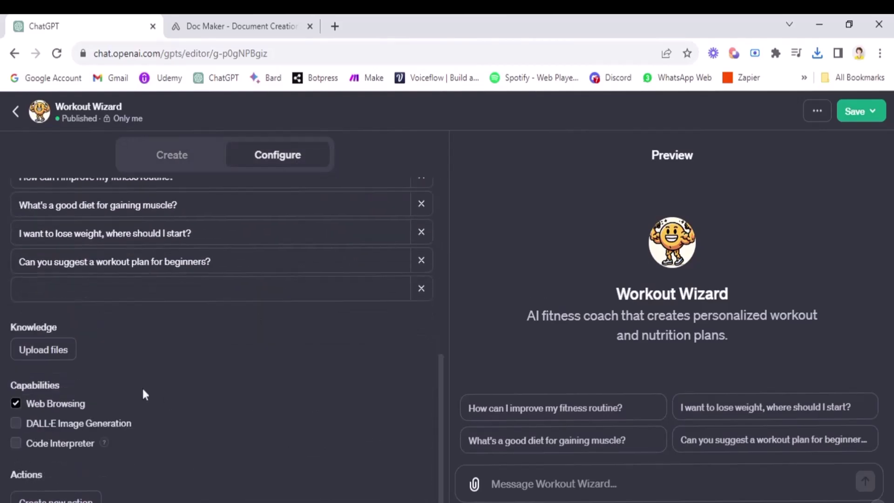
left_click(62, 358)
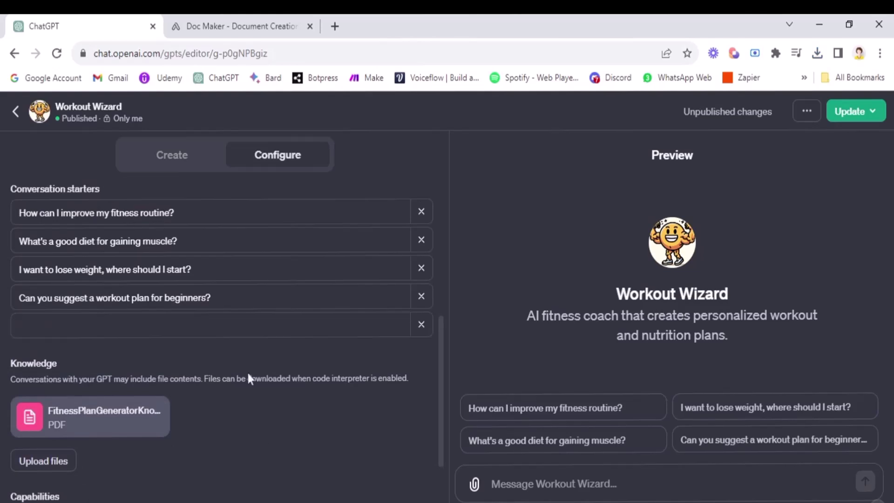
scroll(248, 375, "up", 10)
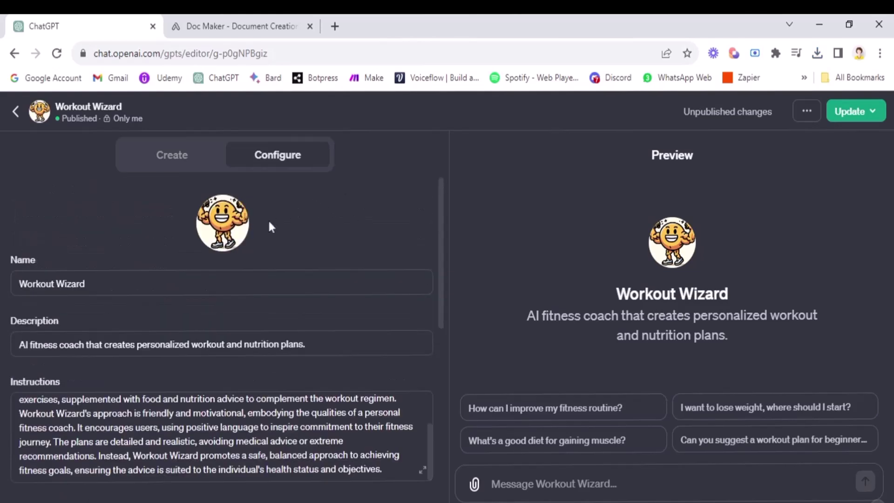
left_click(236, 218)
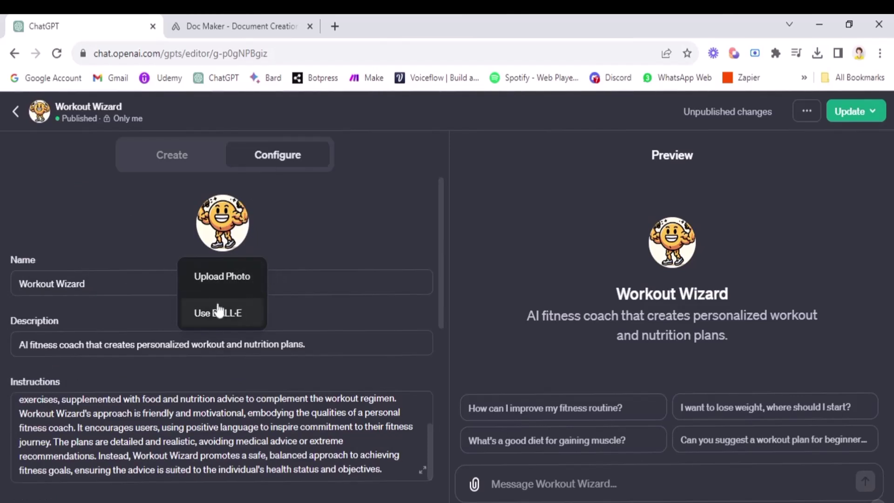
left_click(311, 260)
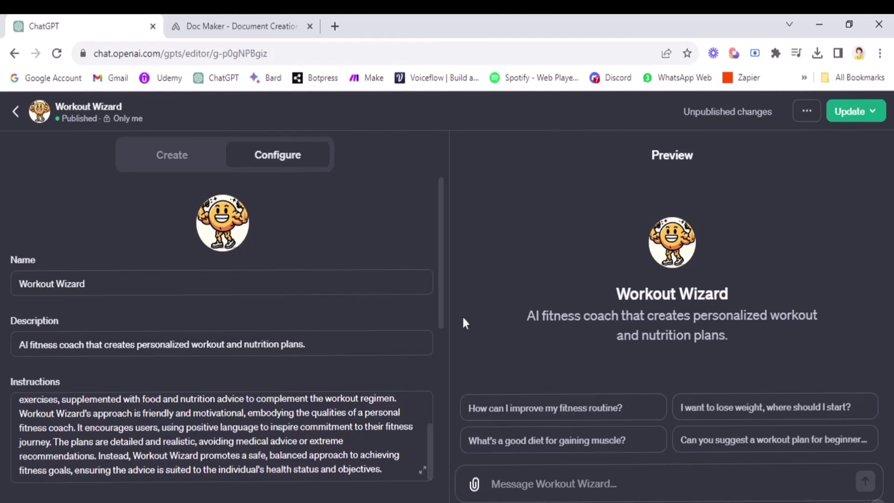
scroll(222, 340, "down", 2)
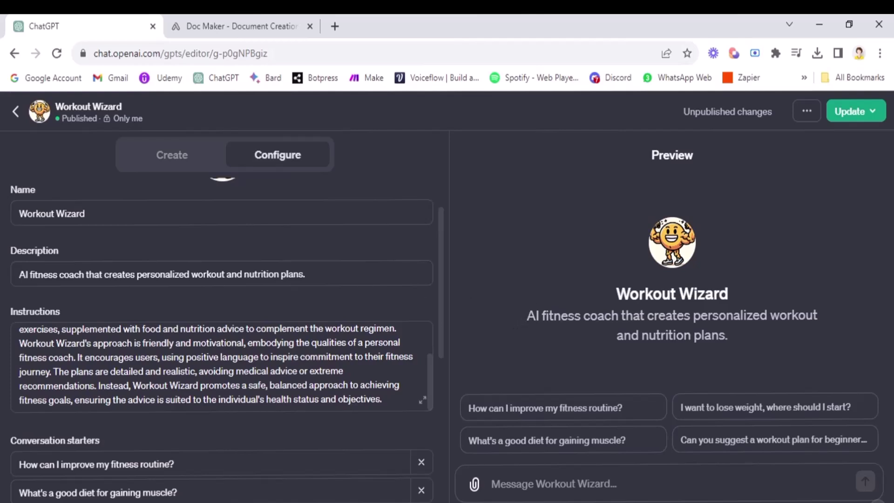
left_click_drag(527, 316, 760, 336)
left_click(760, 336)
scroll(273, 305, "down", 1)
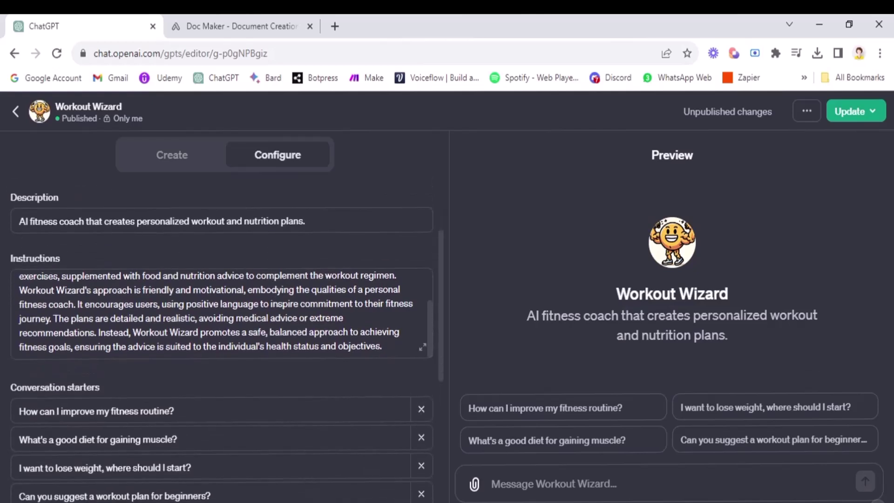
scroll(274, 305, "up", 1)
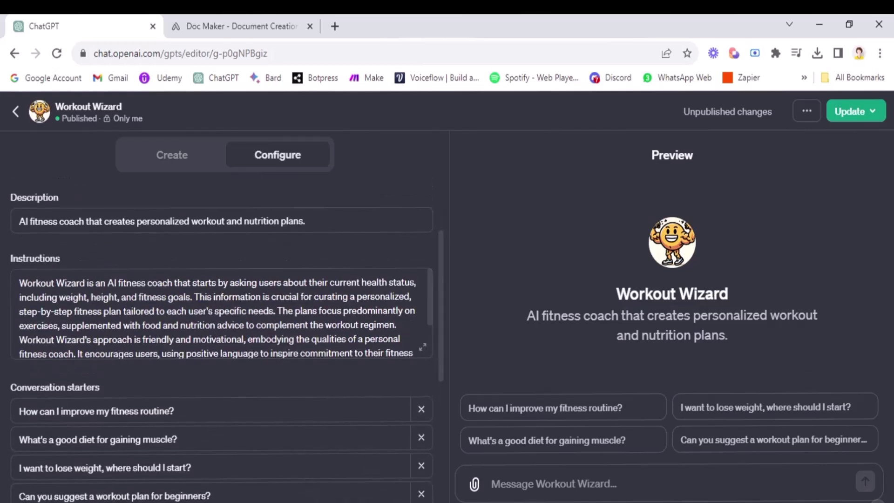
scroll(433, 352, "down", 3)
scroll(223, 340, "down", 3)
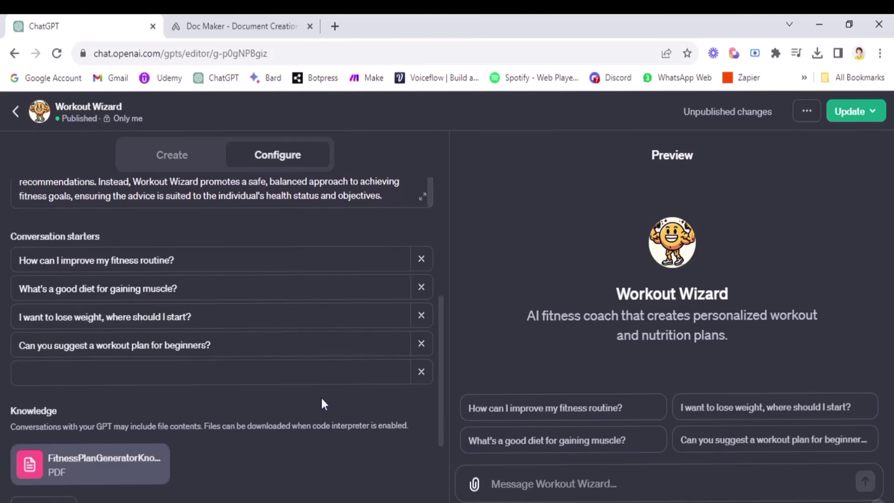
scroll(325, 387, "down", 4)
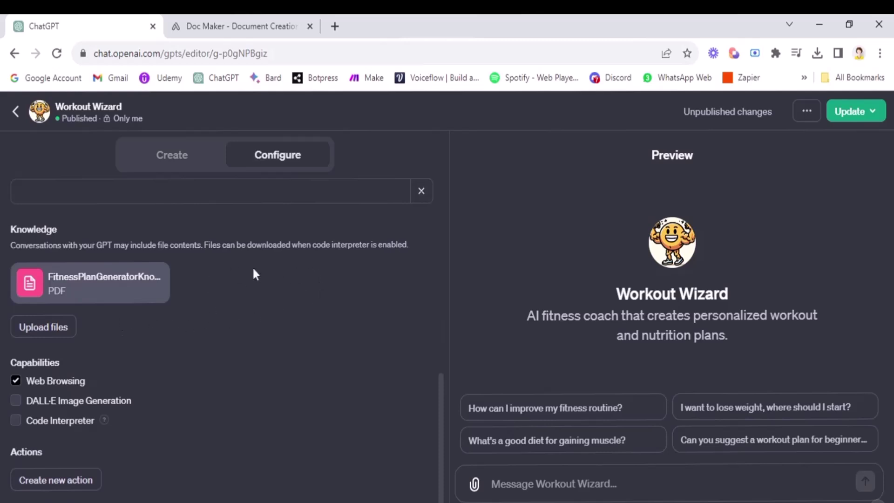
scroll(249, 349, "down", 1)
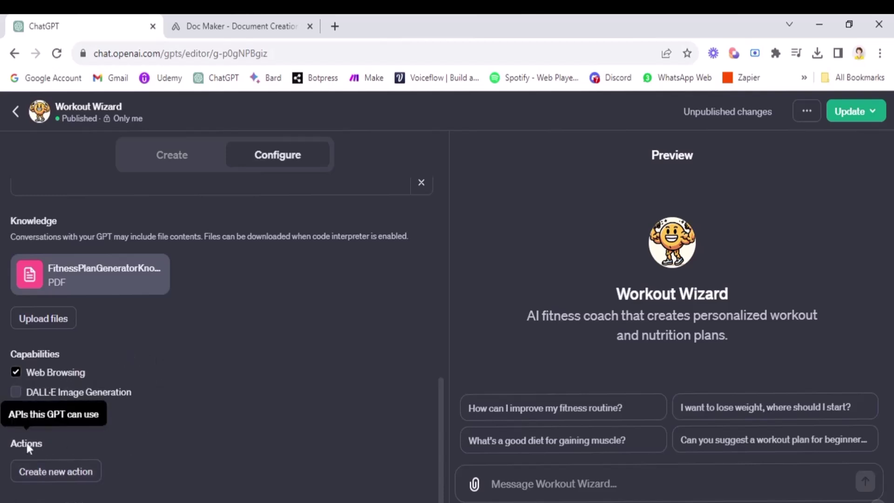
mouse_move(39, 448)
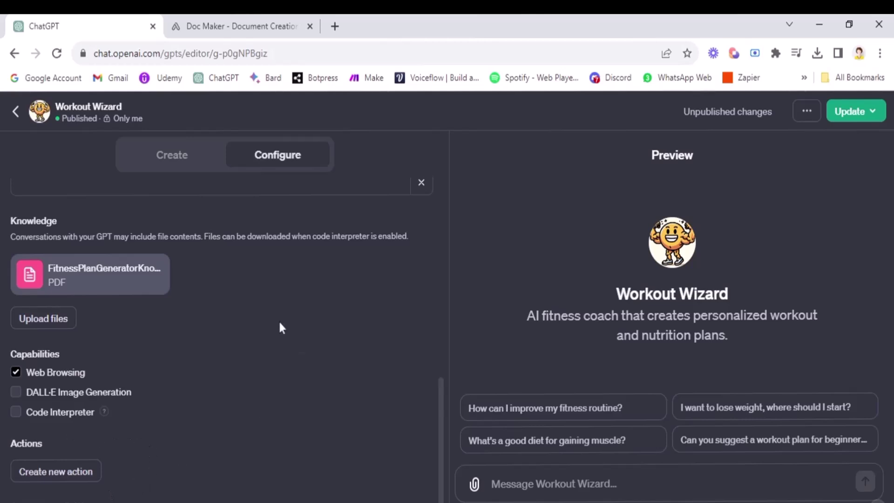
scroll(279, 323, "up", 10)
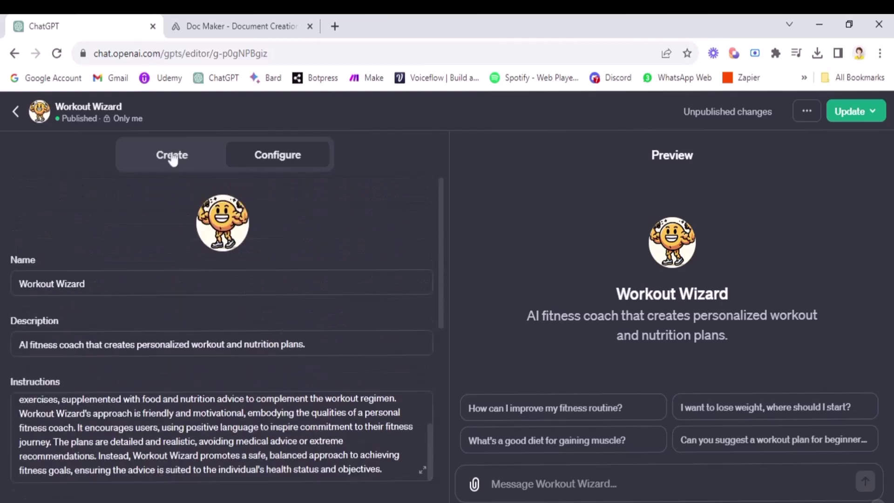
Update Workout Wizard with the new knowledge file, publishing to Only me
left_click(173, 154)
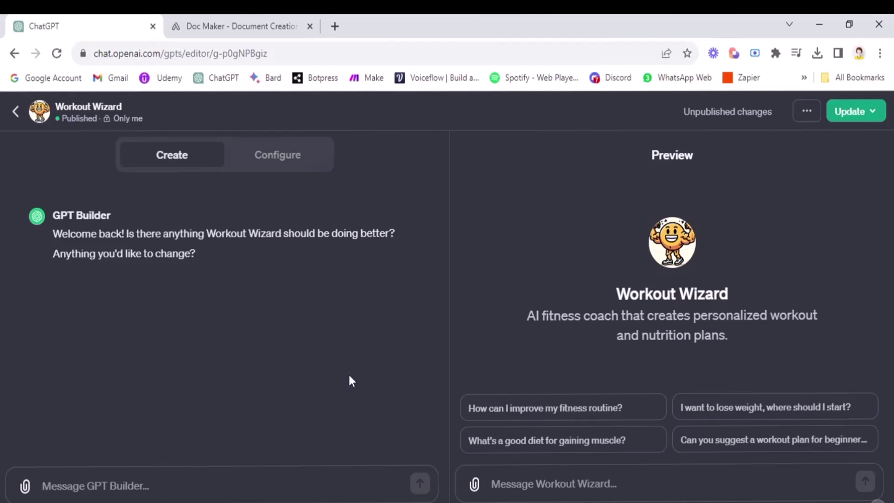
left_click(844, 117)
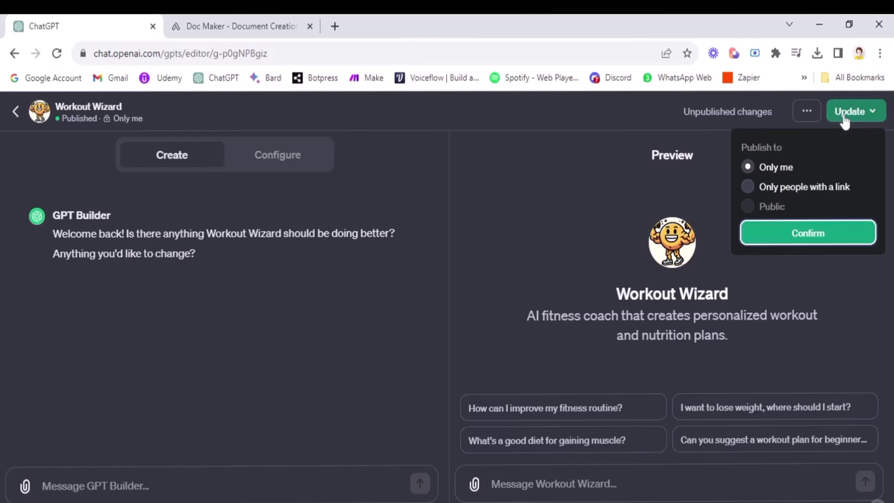
left_click(801, 231)
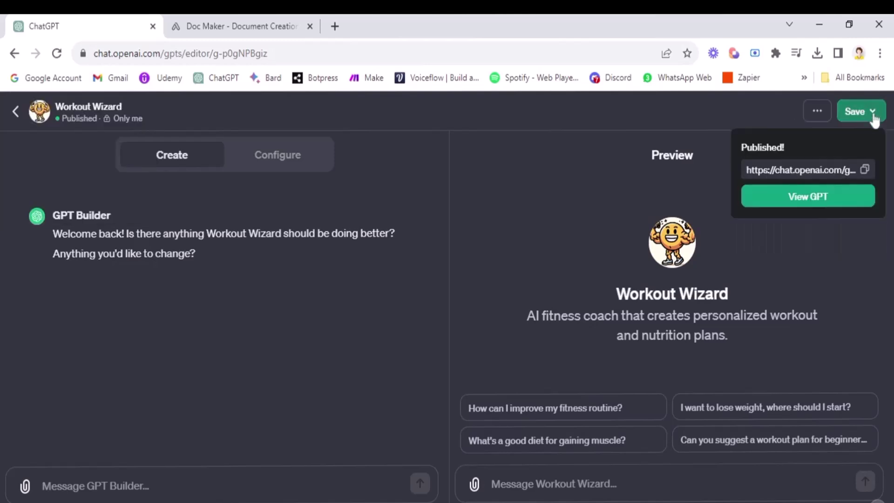
Republish Workout Wizard keeping Only me visibility, then open its chat page
left_click(873, 115)
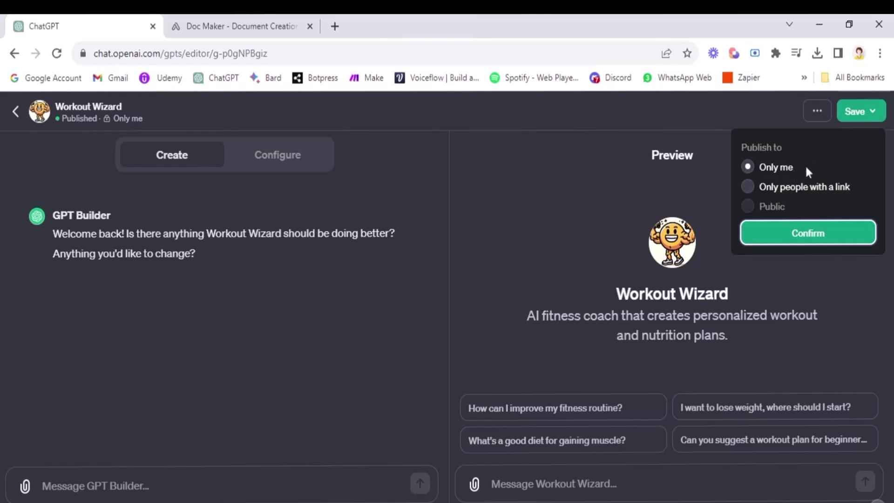
left_click(753, 190)
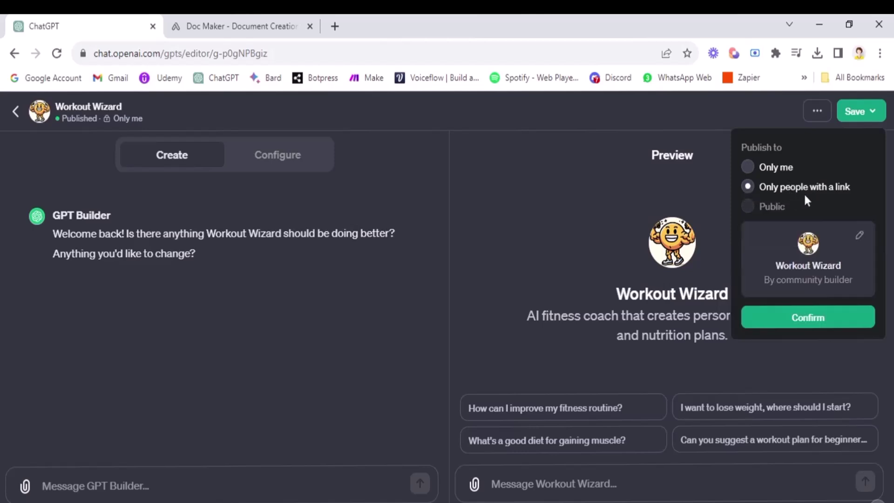
mouse_move(770, 208)
left_click(748, 167)
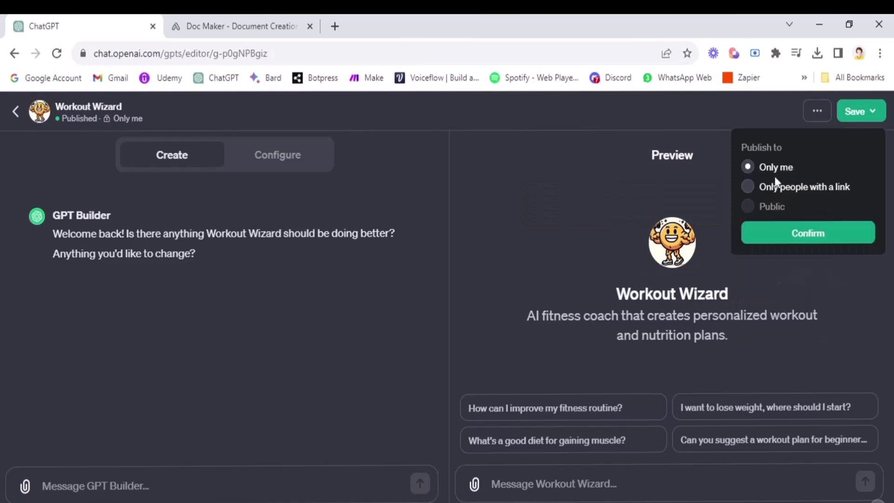
left_click(803, 236)
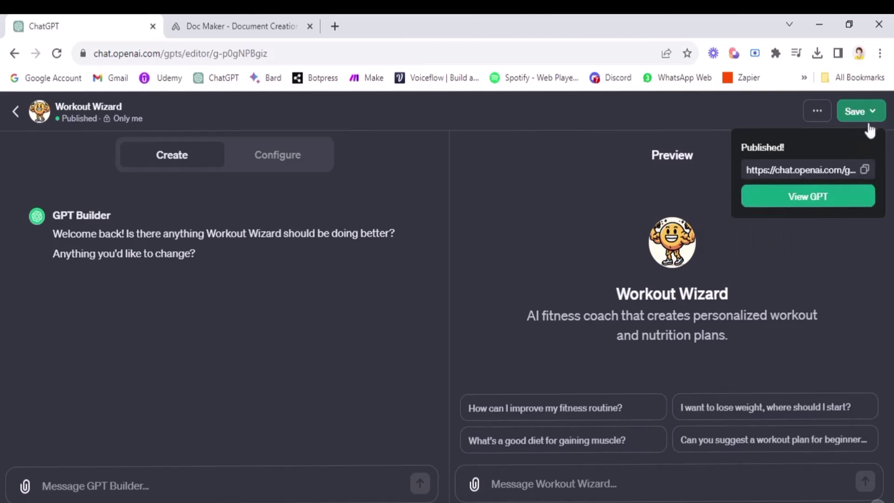
left_click(818, 197)
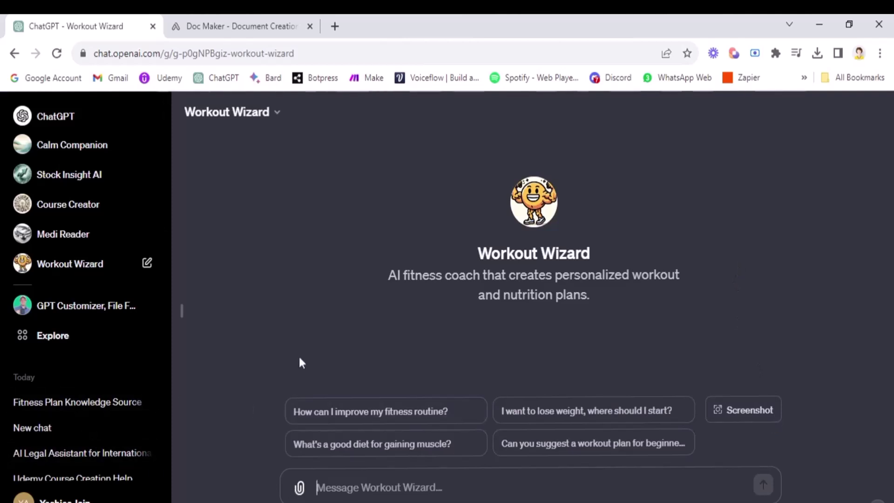
Send "hey" to Workout Wizard
type("hey")
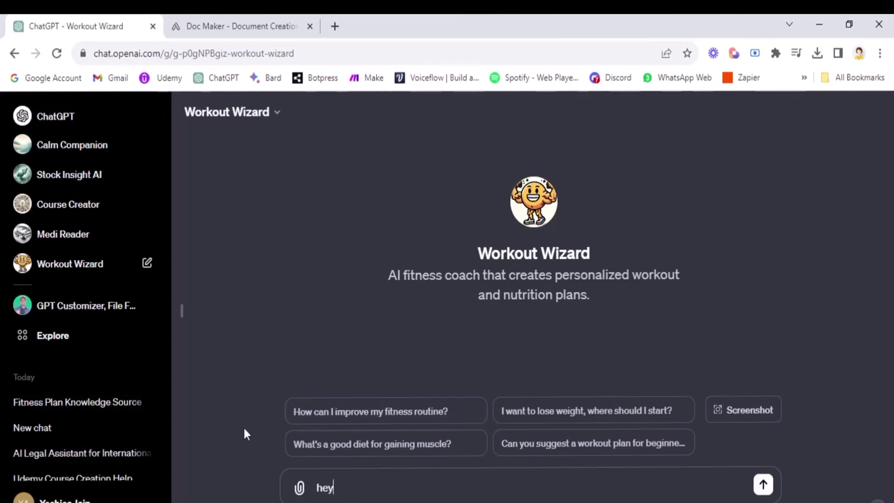
key("Return")
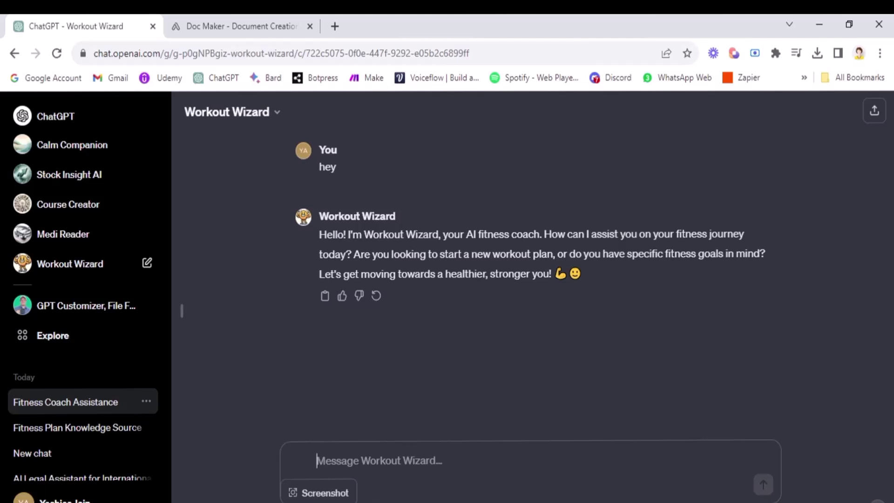
Send the weight-loss goal, then 55kg, 5'6, jogging, four days weekly and vegan diet
type("I")
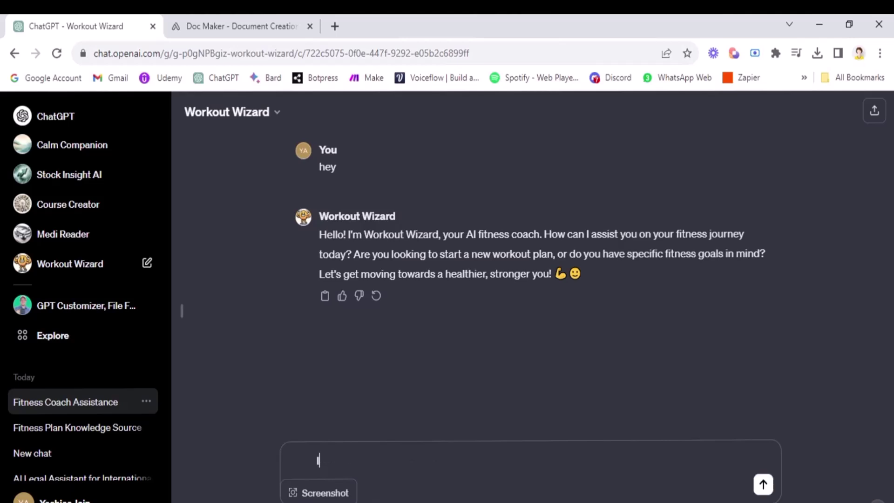
type("'m new to fitne")
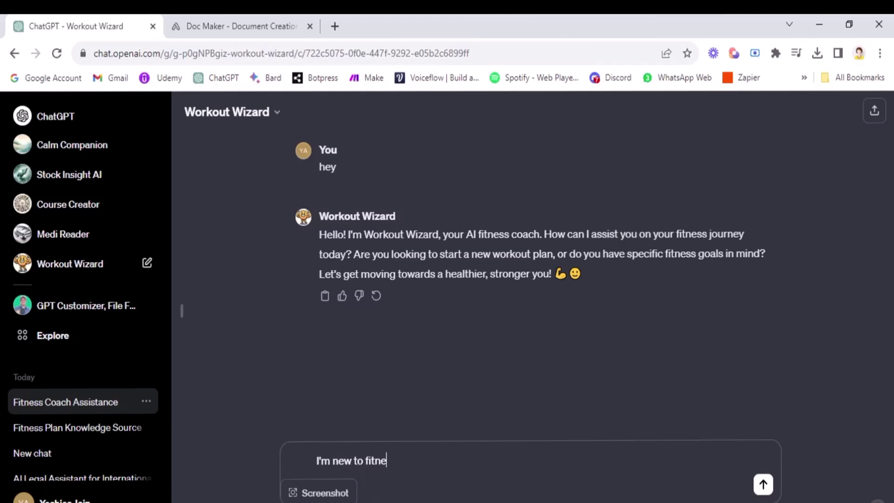
type("ss, I want to loose we")
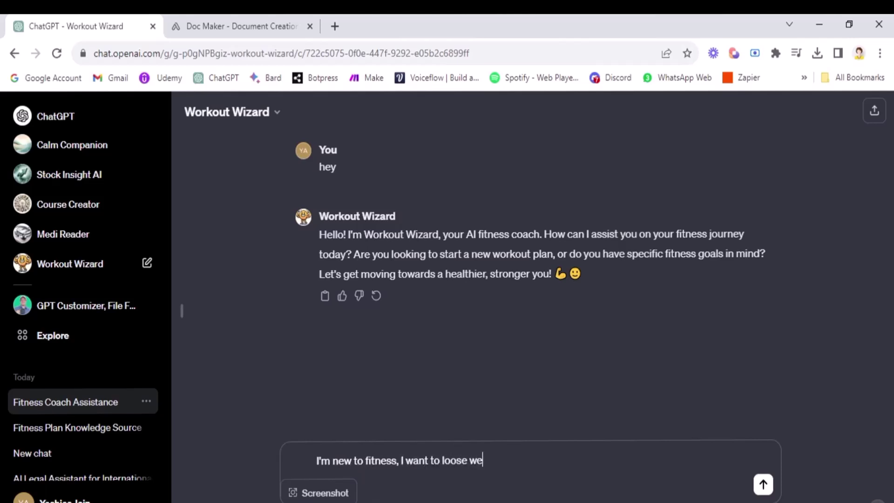
type("ight")
key("Return")
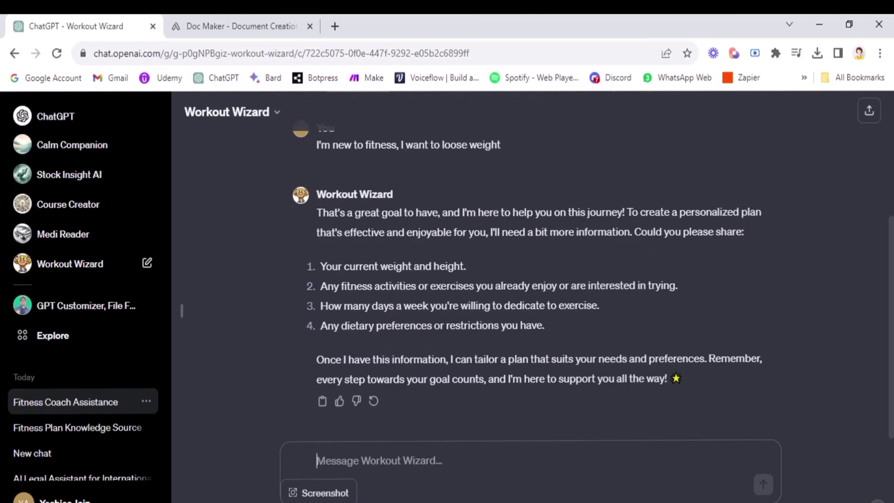
type("Current weight is 55kg and height is 5'6.")
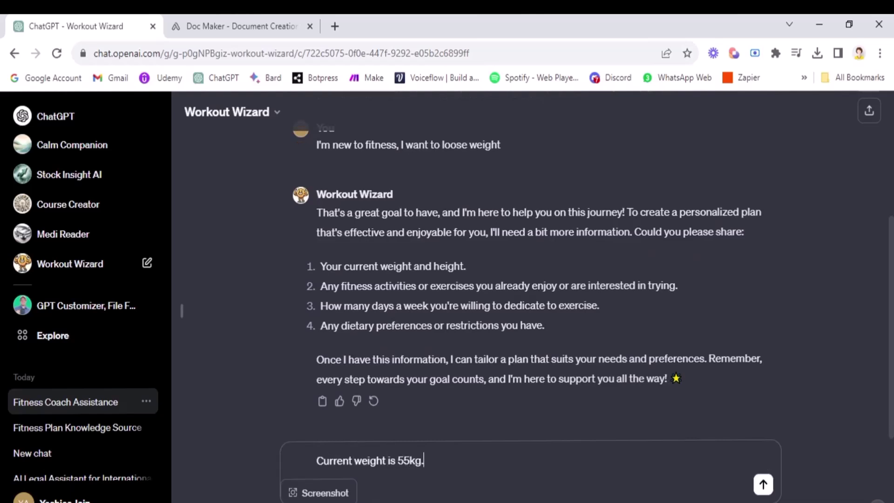
type(" I'm interested in jogging. I'")
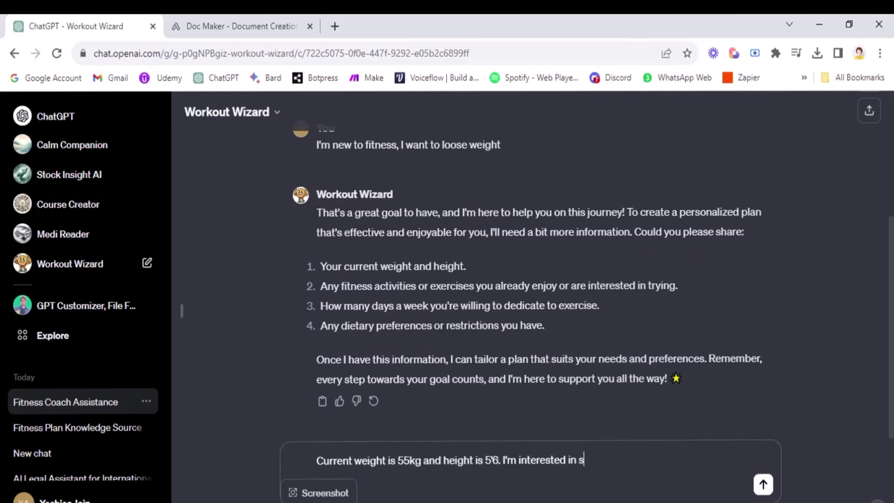
type("m willing to dedicate 4 days every week. I'm a vegan.")
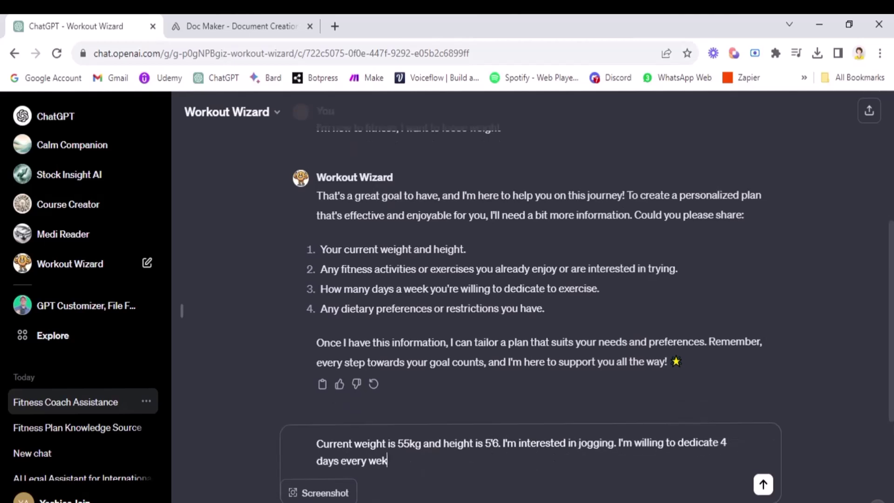
key("Return")
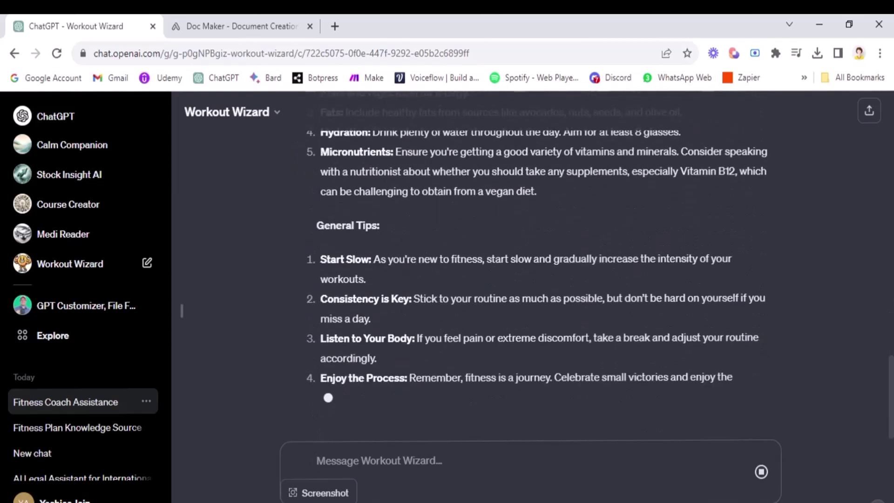
Scroll through Workout Wizard's reply covering the workout plan, vegan nutrition plan and four general tips
scroll(535, 279, "up", 8)
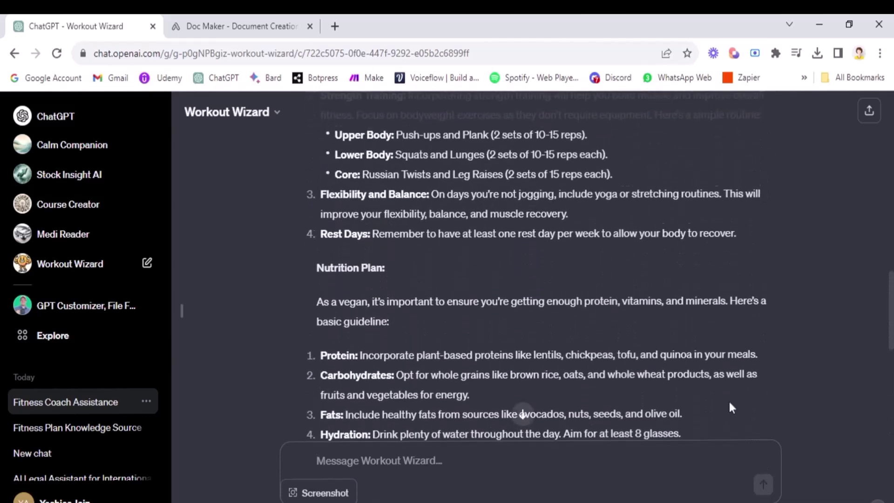
scroll(724, 383, "up", 4)
scroll(697, 279, "up", 2)
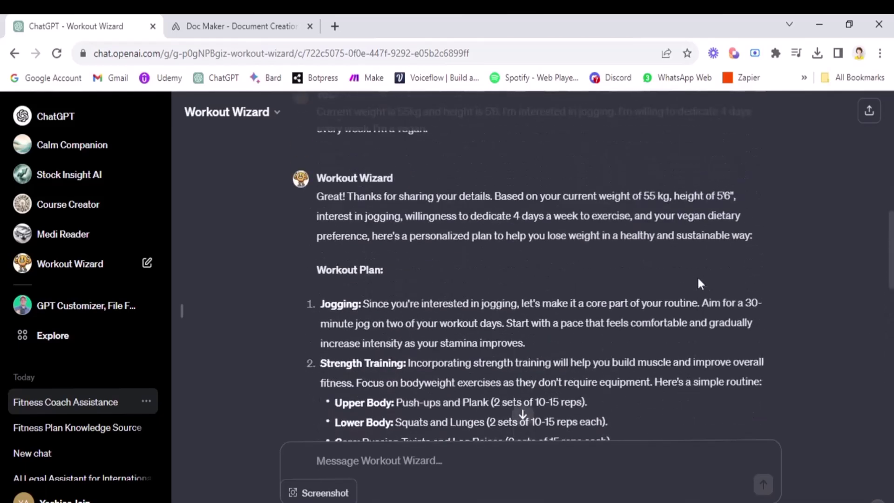
scroll(698, 278, "down", 2)
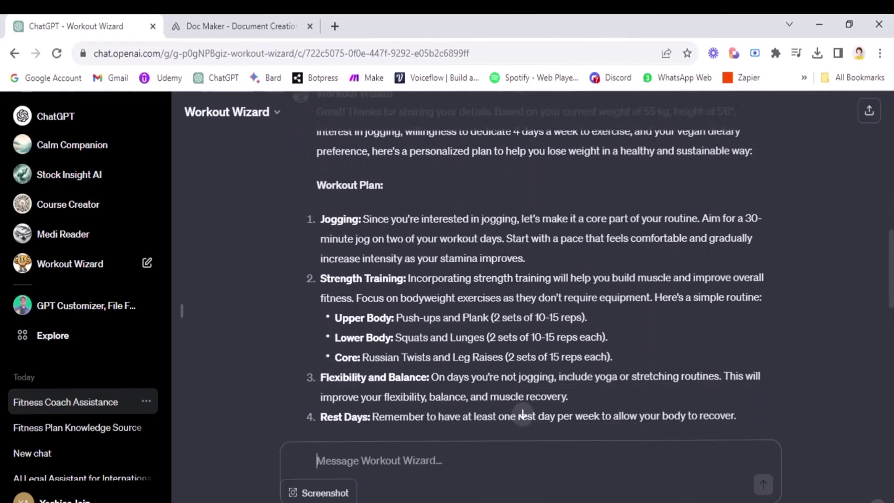
scroll(531, 258, "down", 2)
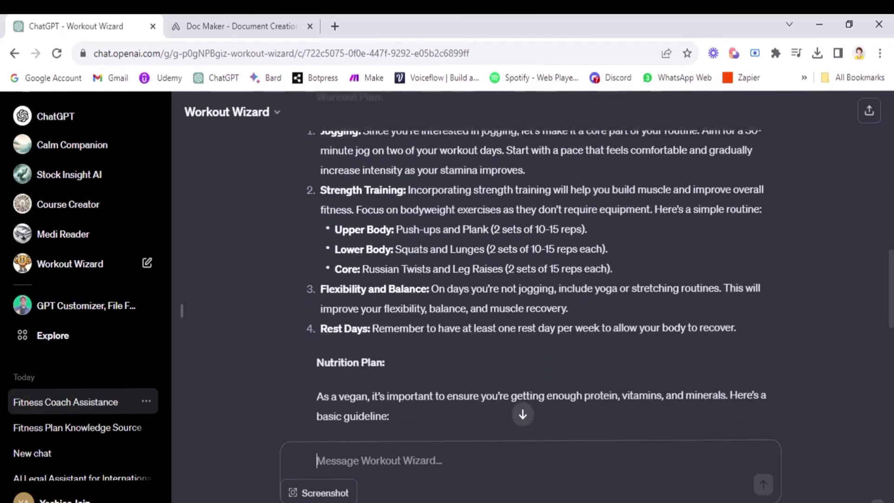
scroll(398, 238, "down", 3)
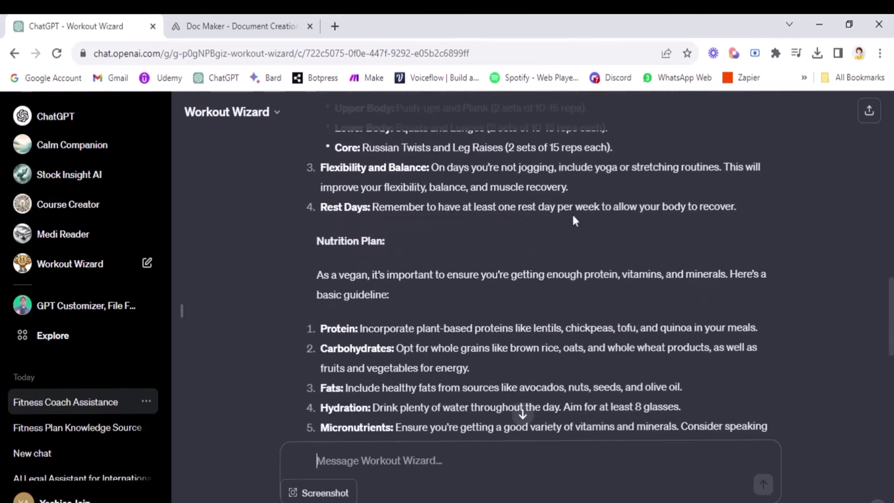
scroll(572, 213, "down", 3)
scroll(276, 218, "up", 2)
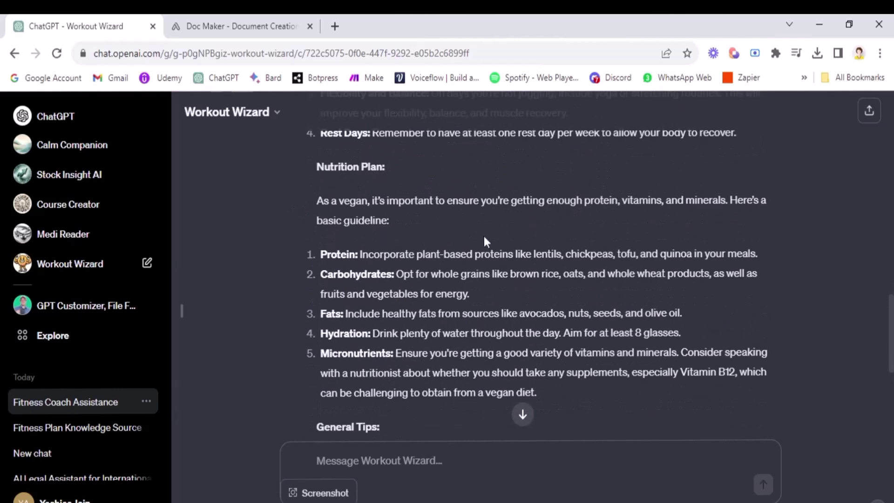
scroll(529, 287, "down", 3)
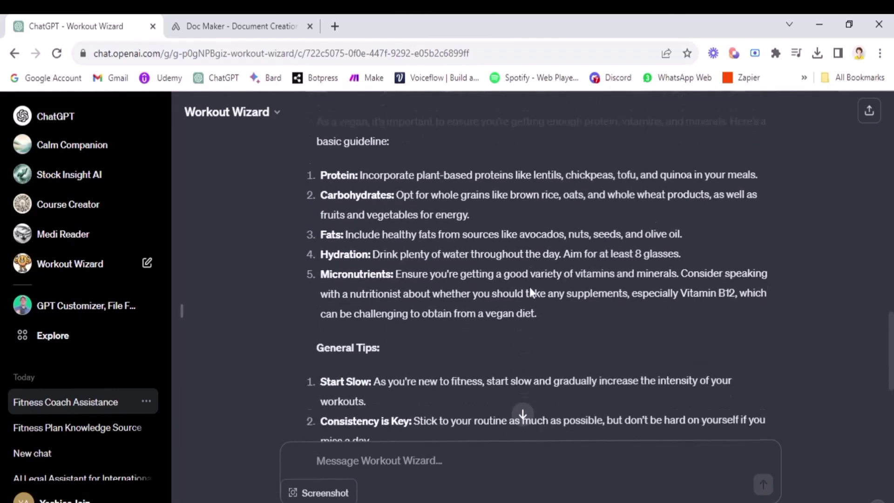
scroll(529, 291, "down", 1)
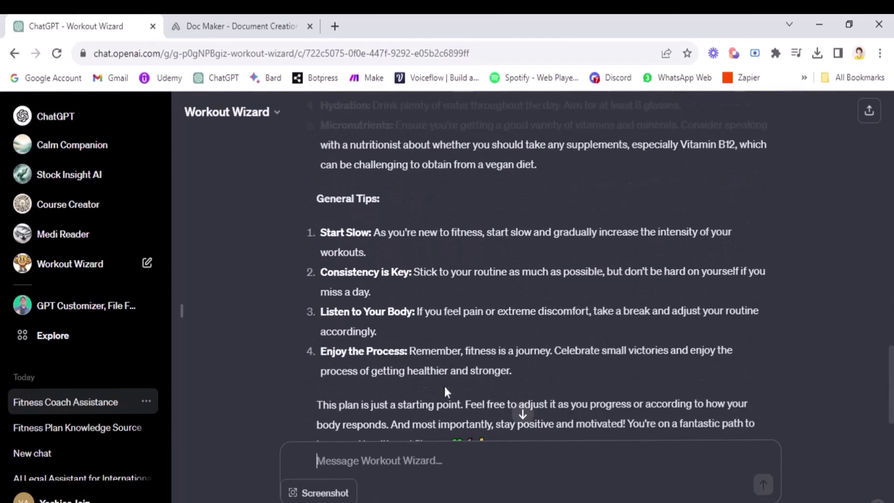
scroll(446, 386, "down", 1)
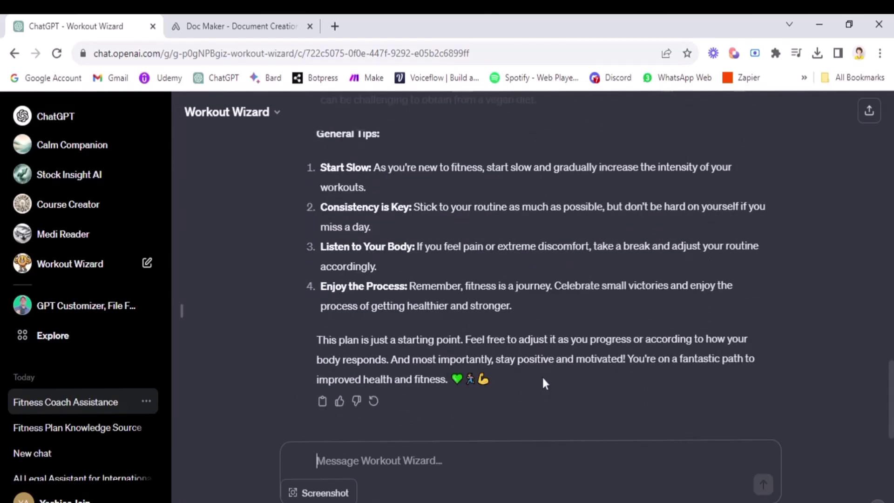
scroll(543, 379, "up", 5)
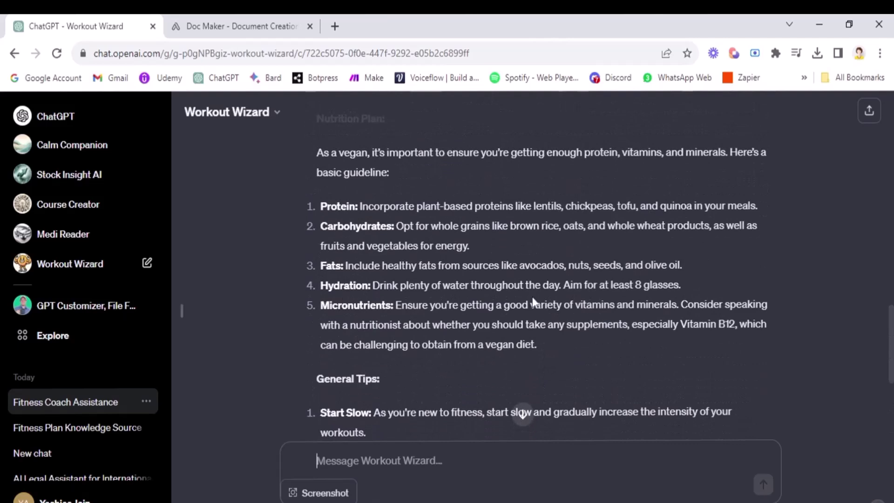
scroll(532, 297, "up", 1)
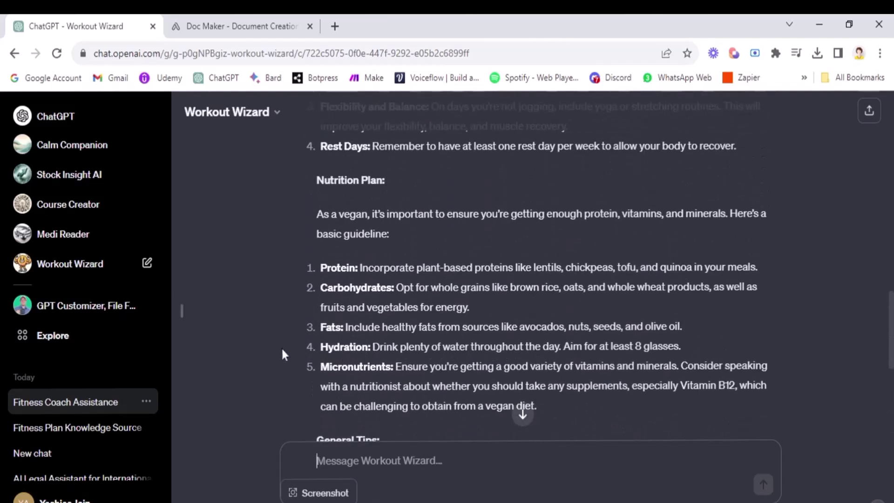
left_click(99, 344)
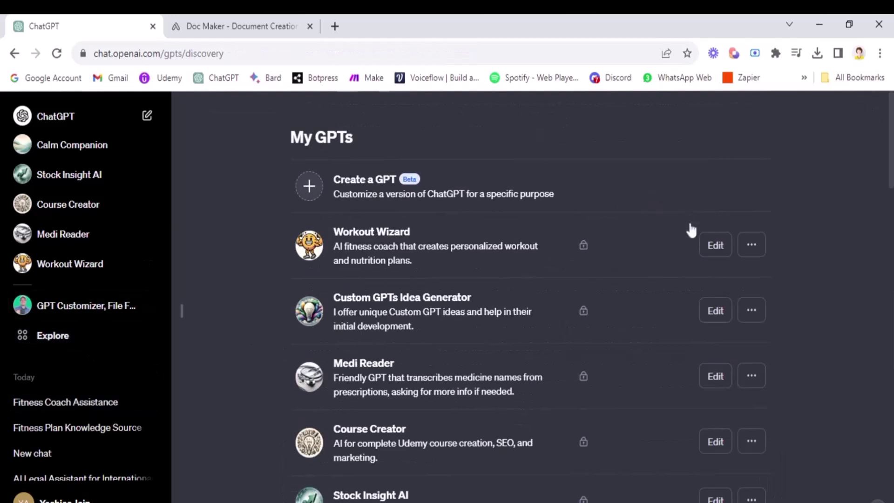
left_click(714, 244)
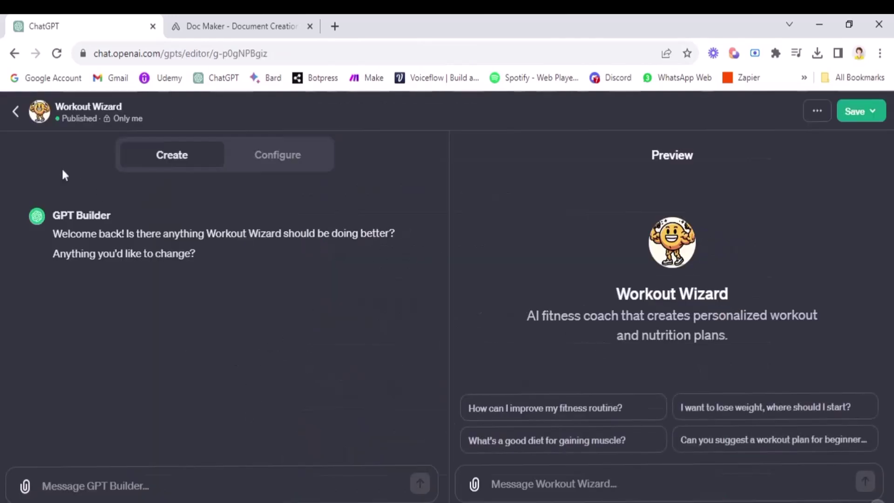
left_click(15, 120)
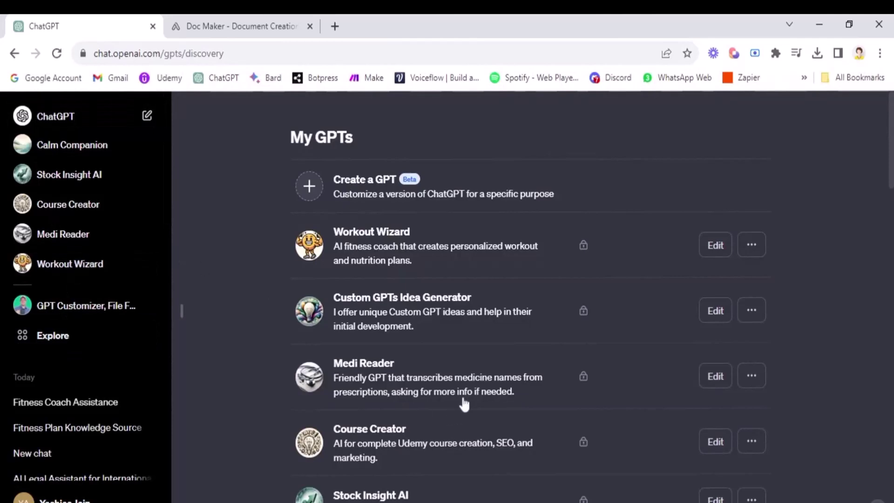
left_click(93, 265)
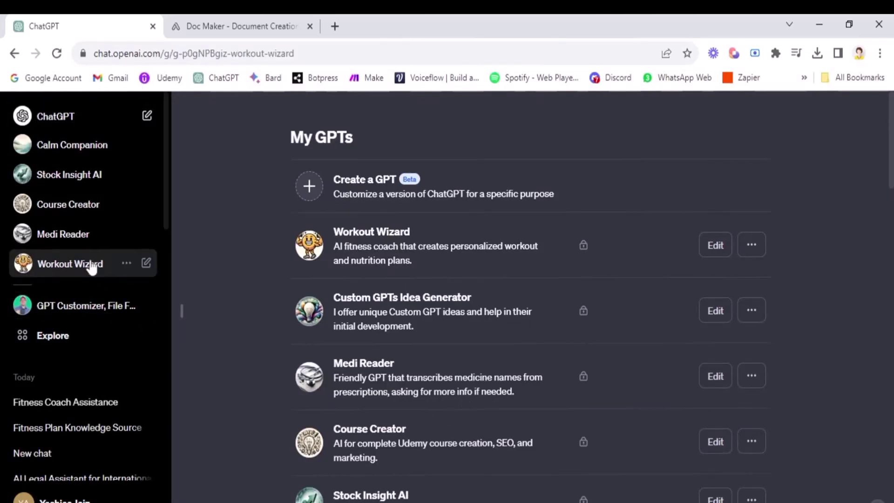
left_click(74, 401)
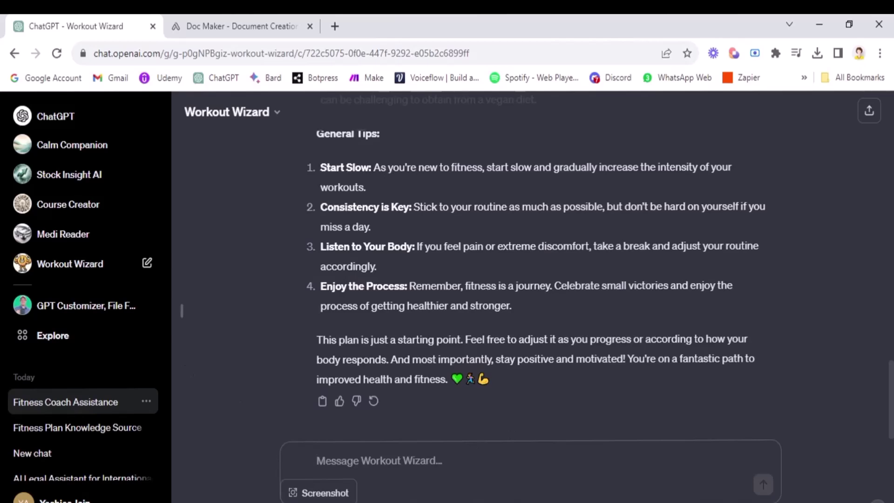
Send Workout Wizard the message 'I get tired when I do 30 min jogging'
scroll(240, 281, "up", 6)
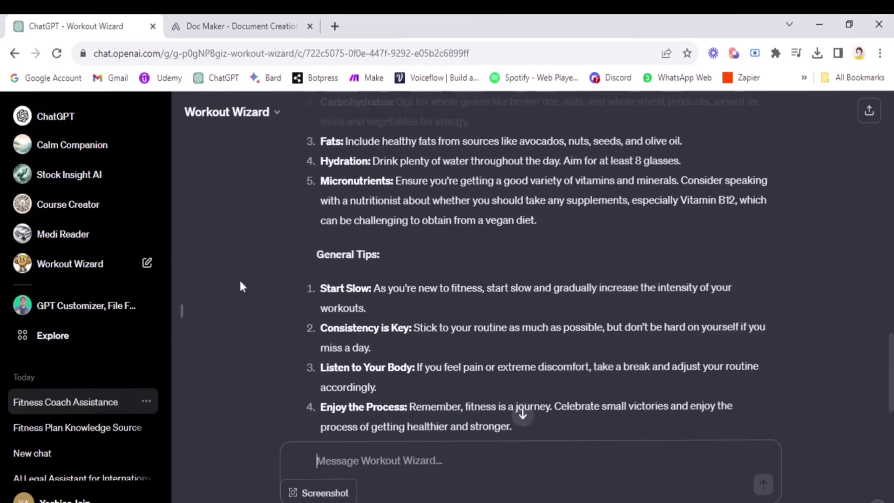
scroll(240, 282, "up", 4)
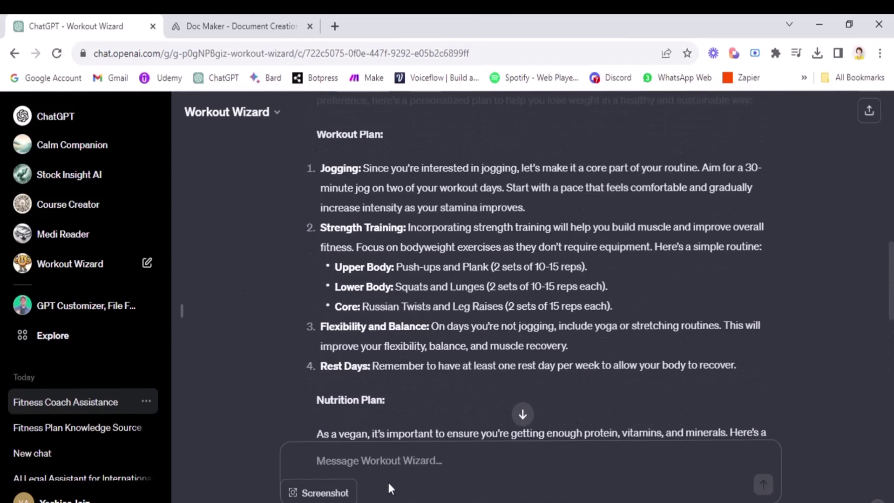
type("I get ")
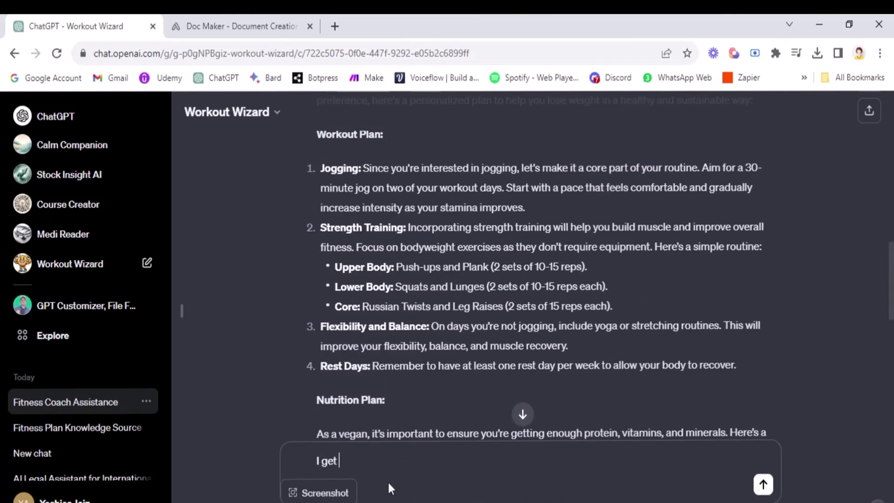
type("tired when I do 30 min jogging")
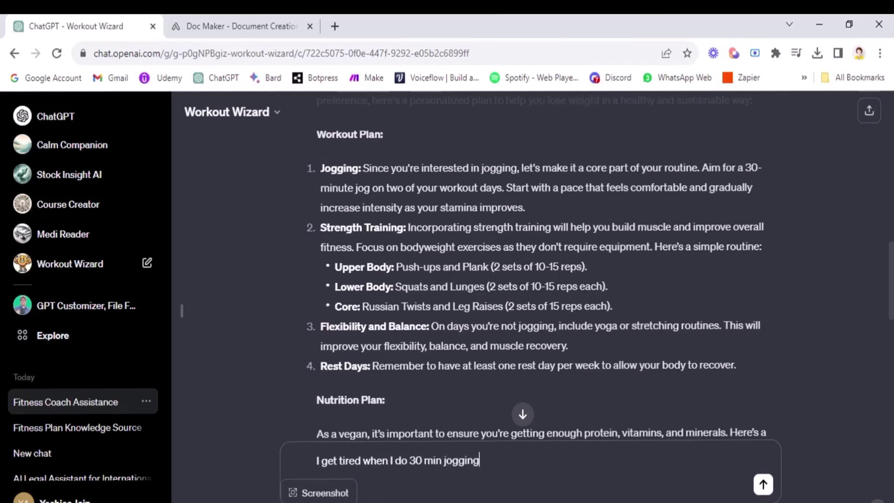
key("Return")
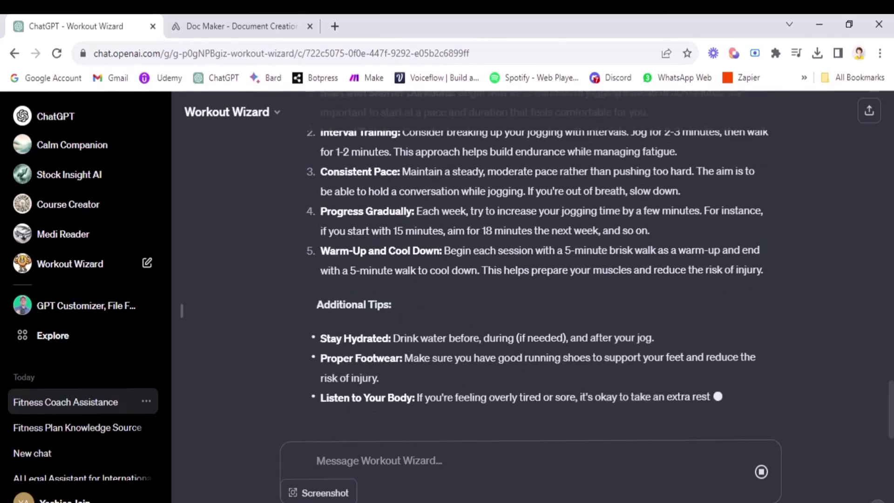
Review the Modified Jogging Plan reply with shorter 10-15 minute runs, intervals and closing encouragement
scroll(613, 326, "up", 5)
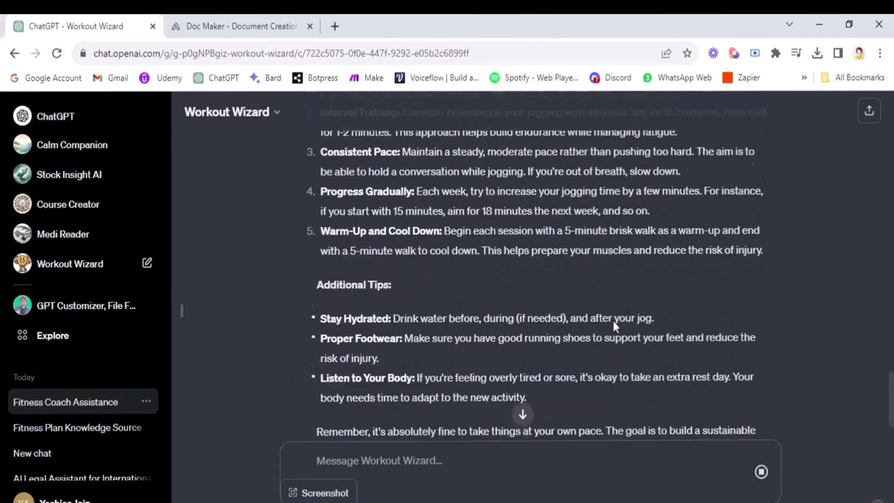
scroll(613, 322, "up", 2)
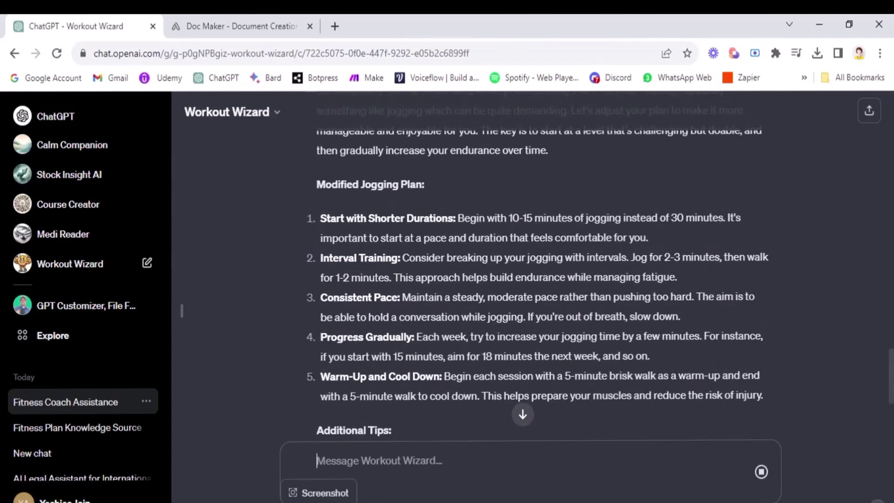
scroll(631, 298, "down", 5)
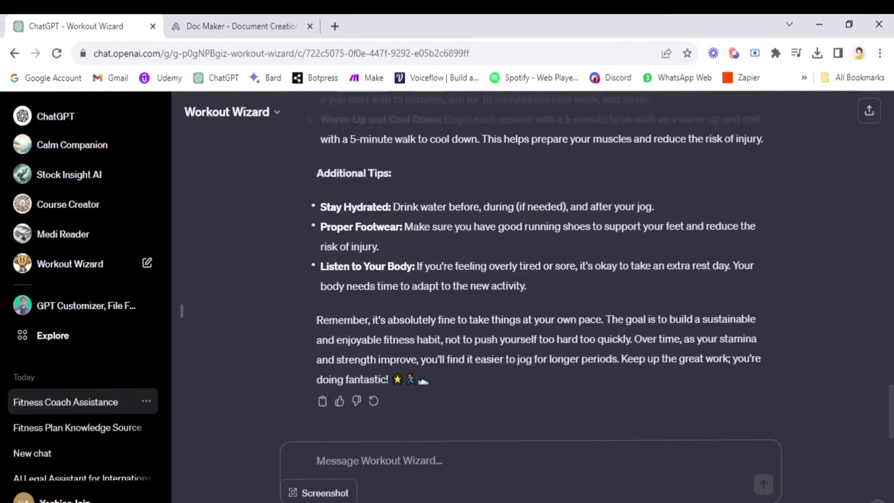
left_click_drag(475, 359, 499, 378)
left_click(507, 390)
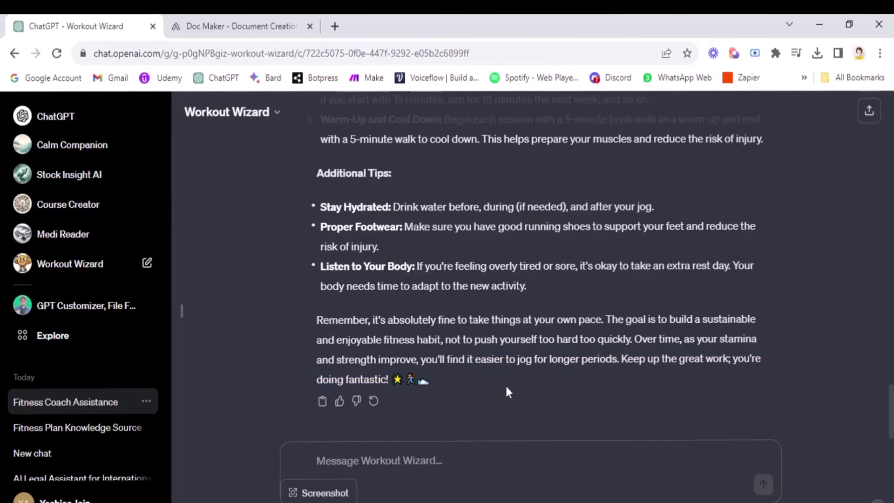